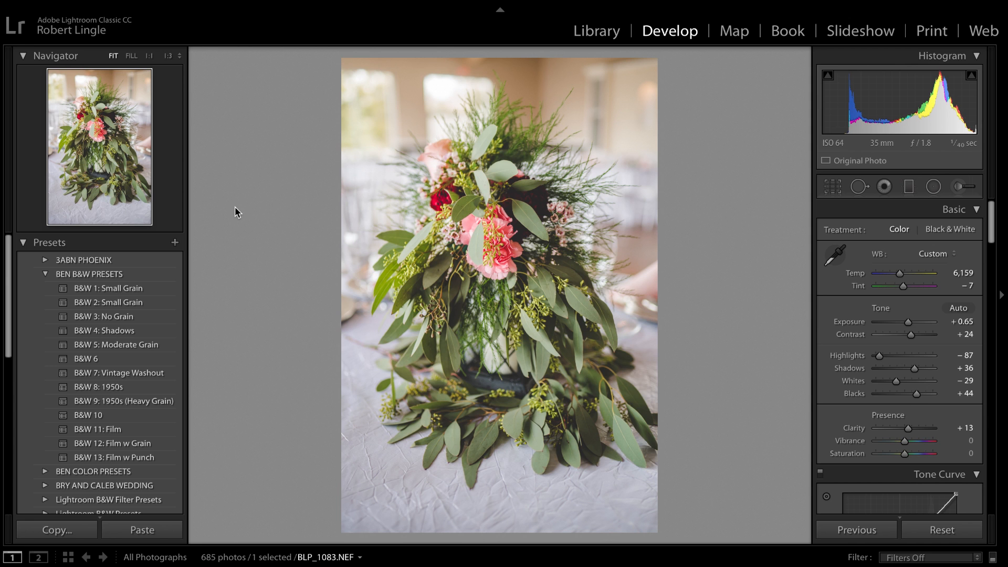
Compare the photo with its unedited version and reset all of its develop settings.
{"action": "key", "text": "backslash"}
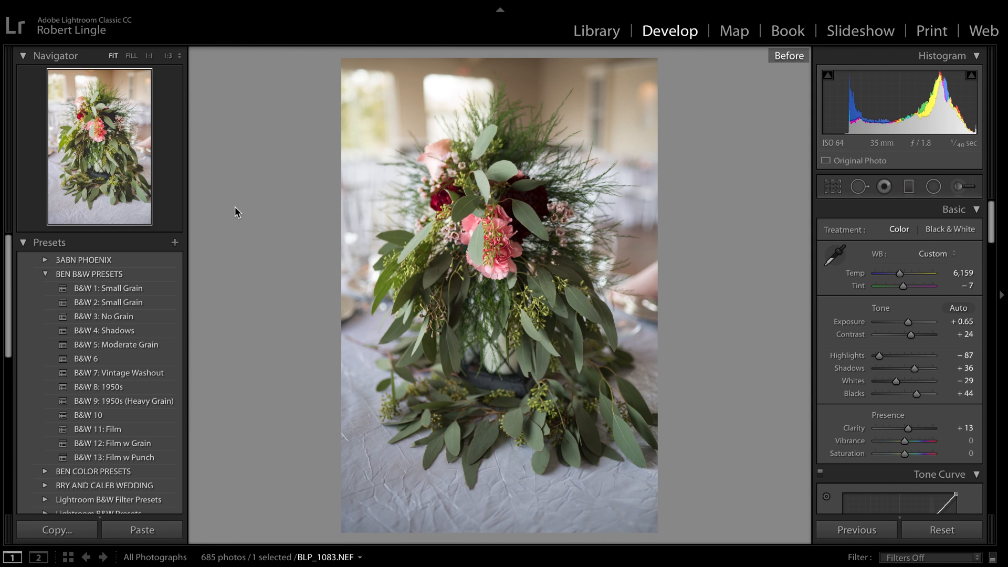
{"action": "key", "text": "backslash"}
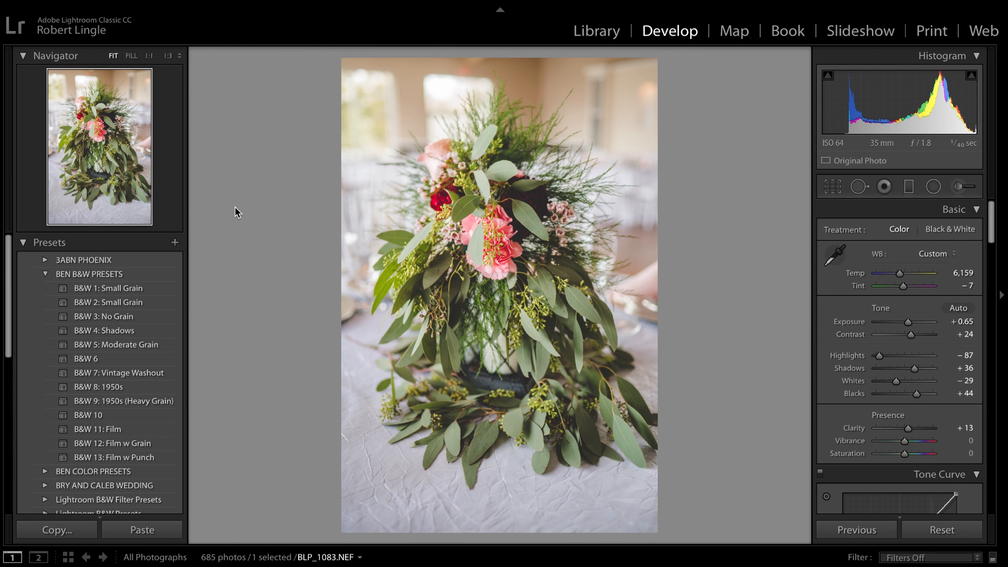
{"action": "left_click", "coordinate": [917, 531]}
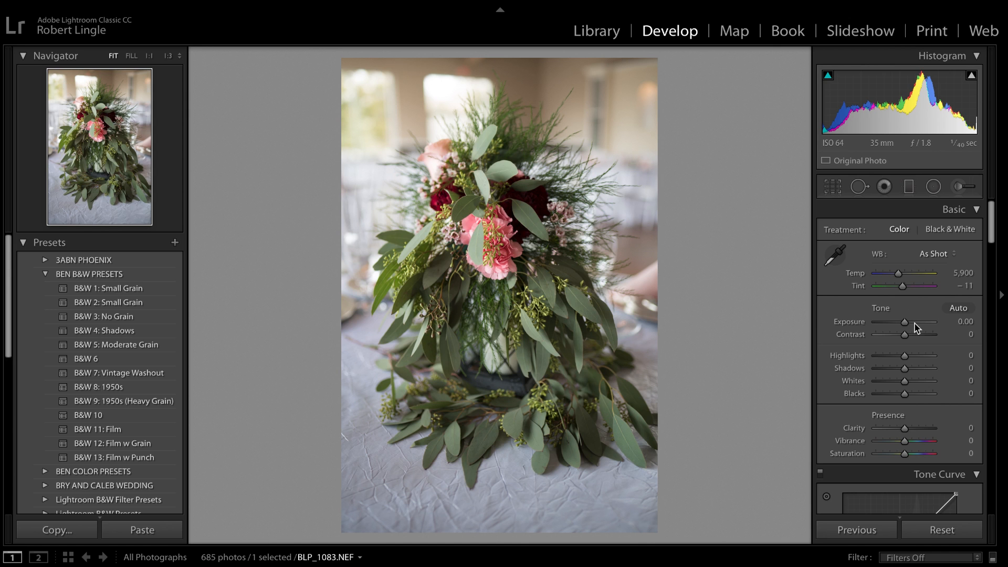
Set Exposure to +0.65, Contrast to +14, Highlights to -68, Shadows to +55 and Blacks to -38.
{"action": "mouse_move", "coordinate": [914, 327]}
{"action": "left_mouse_down"}
{"action": "mouse_move", "coordinate": [899, 326]}
{"action": "mouse_move", "coordinate": [909, 324]}
{"action": "left_mouse_up"}
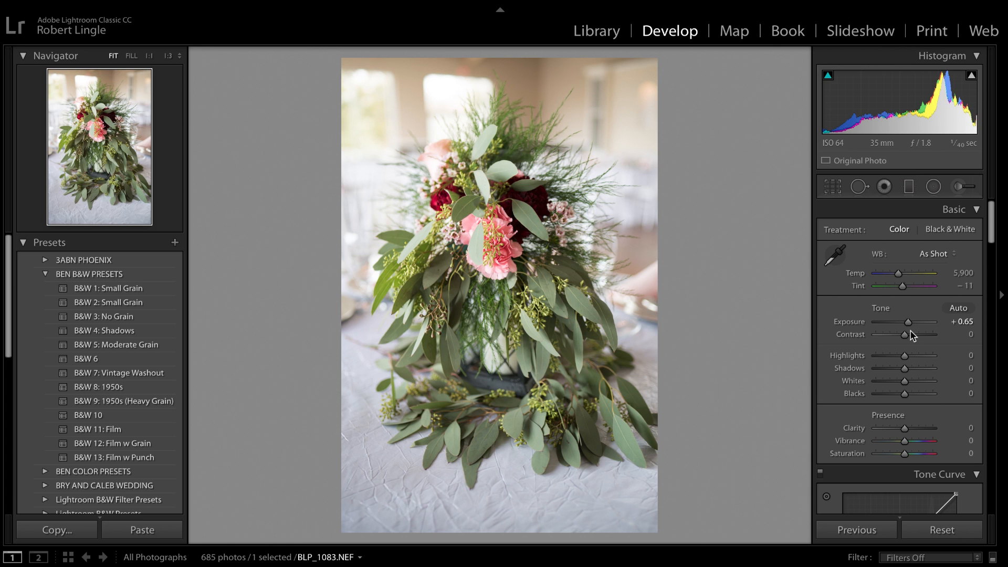
{"action": "left_click_drag", "start_coordinate": [913, 337], "coordinate": [910, 341]}
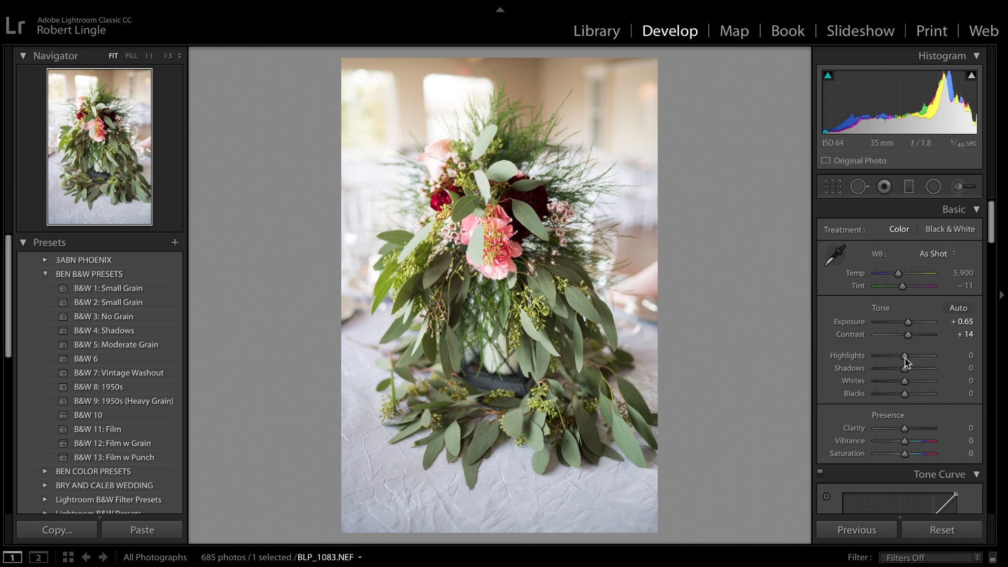
{"action": "left_click_drag", "start_coordinate": [907, 361], "coordinate": [894, 396]}
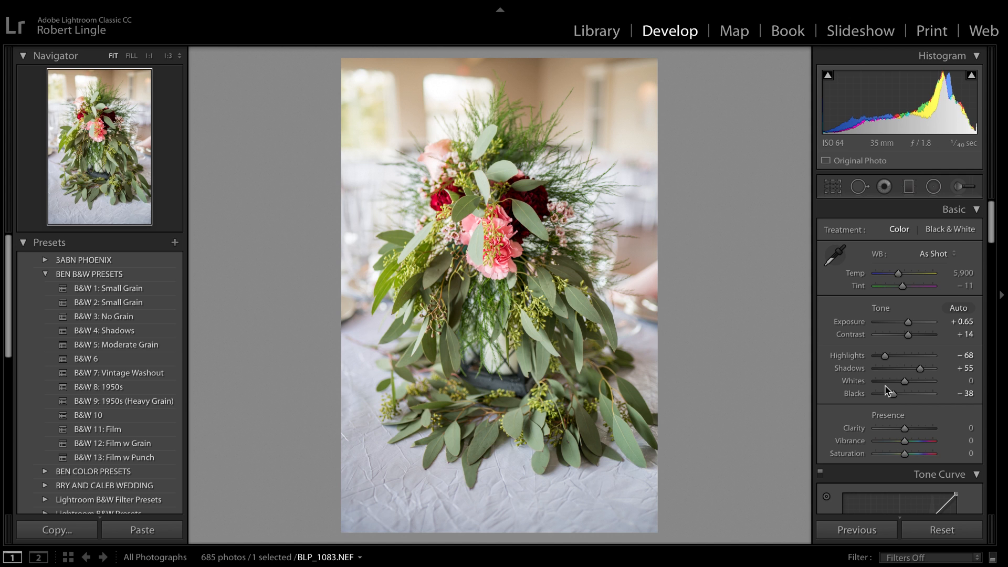
Try the TC2: Faded Blacks tone curve preset and a stray midtone curve point, and undo both.
{"action": "scroll", "coordinate": [891, 378], "scroll_direction": "down", "scroll_amount": 1}
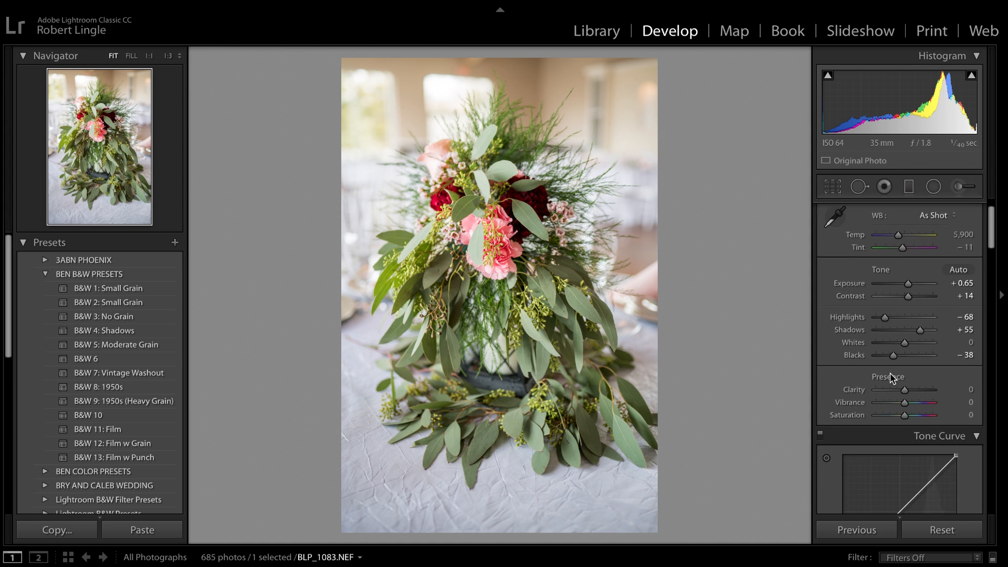
{"action": "scroll", "coordinate": [891, 378], "scroll_direction": "down", "scroll_amount": 1}
{"action": "scroll", "coordinate": [891, 378], "scroll_direction": "down", "scroll_amount": 3}
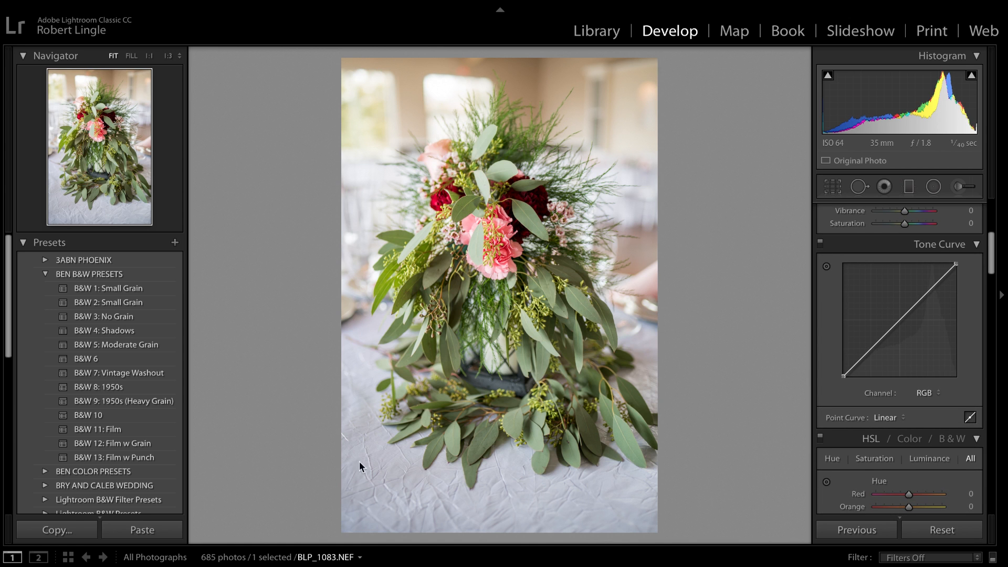
{"action": "left_click", "coordinate": [46, 278]}
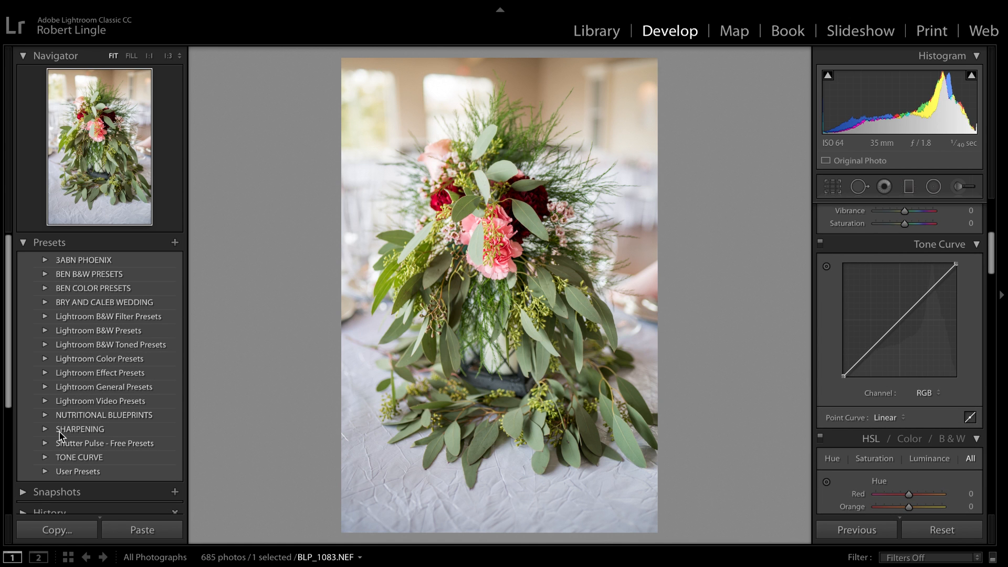
{"action": "left_click", "coordinate": [46, 458]}
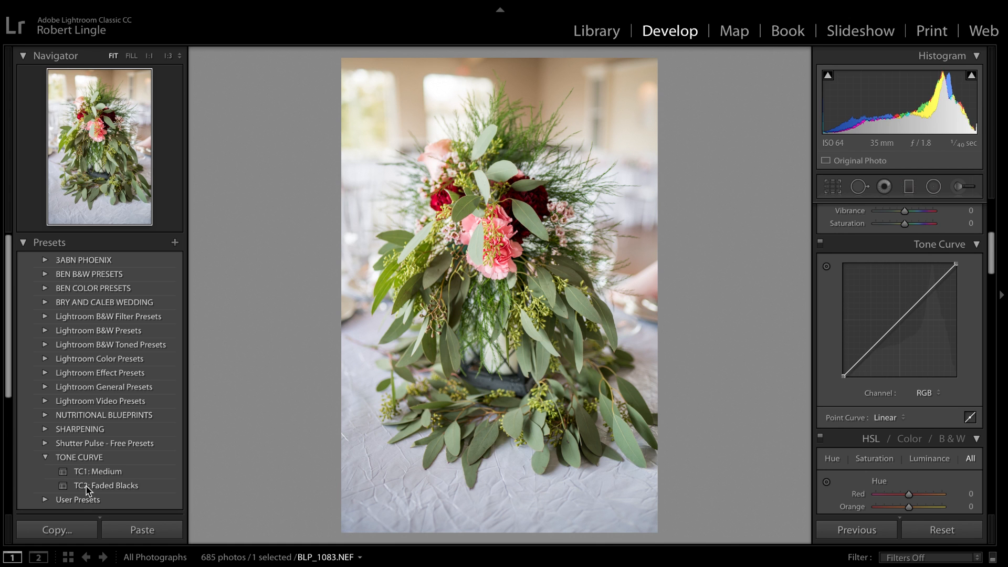
{"action": "left_click", "coordinate": [88, 487]}
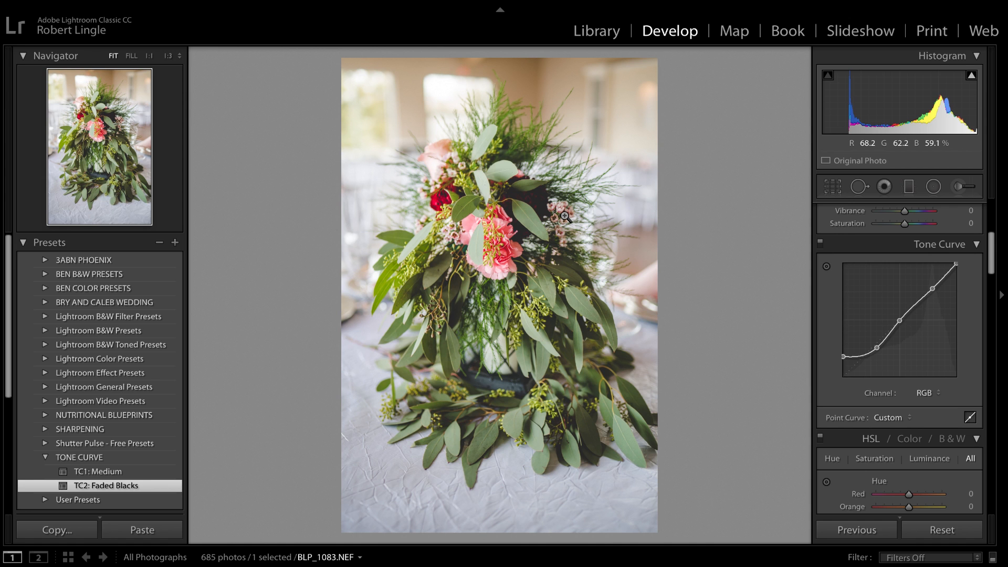
{"action": "key", "text": "ctrl+z"}
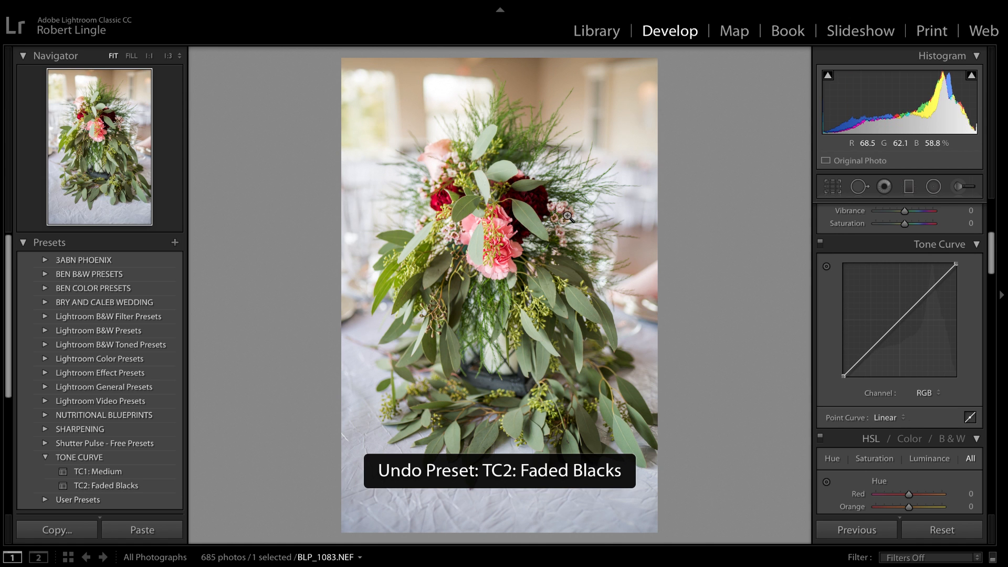
{"action": "left_click", "coordinate": [900, 323]}
{"action": "key", "text": "ctrl+z"}
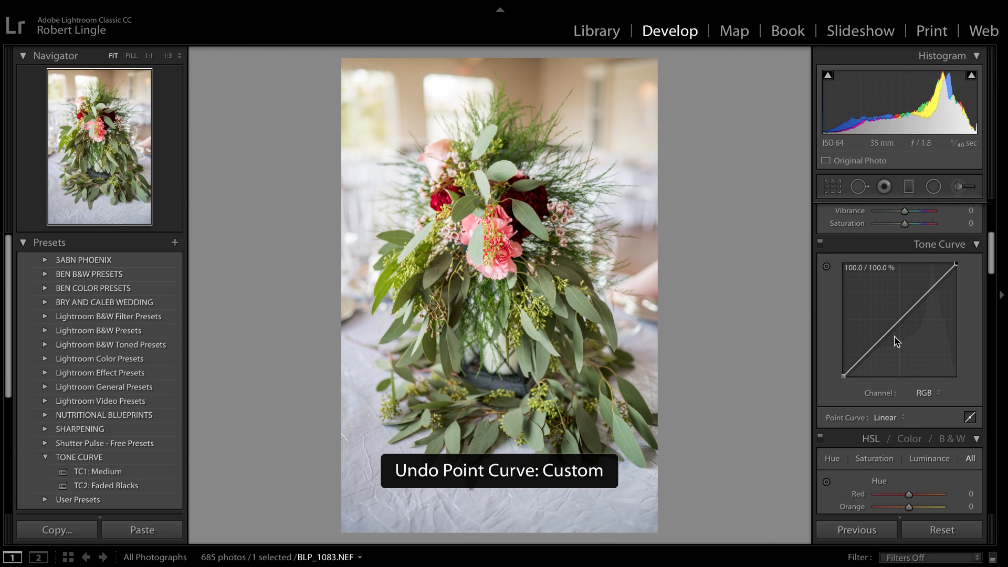
Add three anchor points on the RGB tone curve at the midtones, shadows and highlights, keeping the line straight.
{"action": "left_click", "coordinate": [903, 326]}
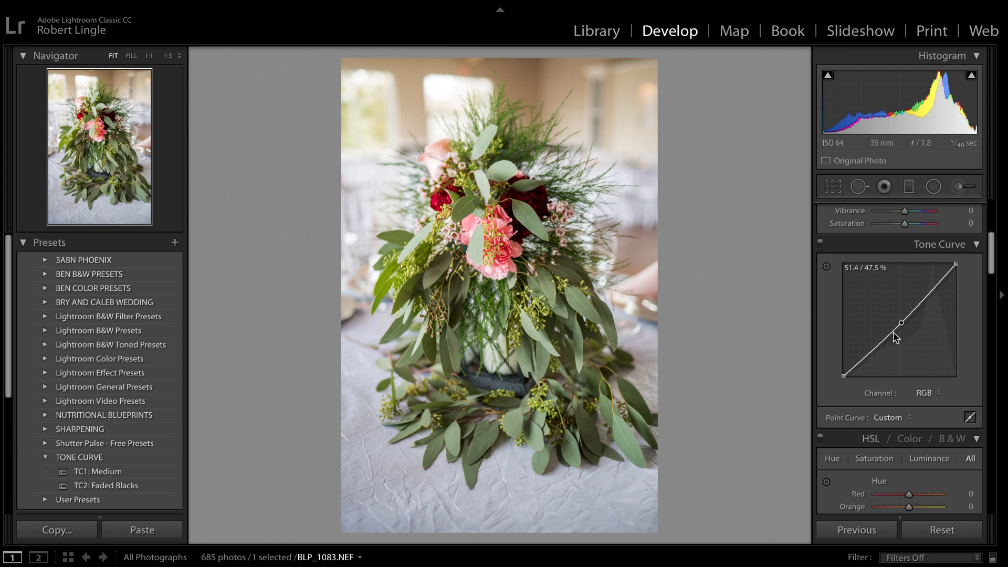
{"action": "left_click_drag", "start_coordinate": [902, 326], "coordinate": [902, 324]}
{"action": "left_click", "coordinate": [870, 350]}
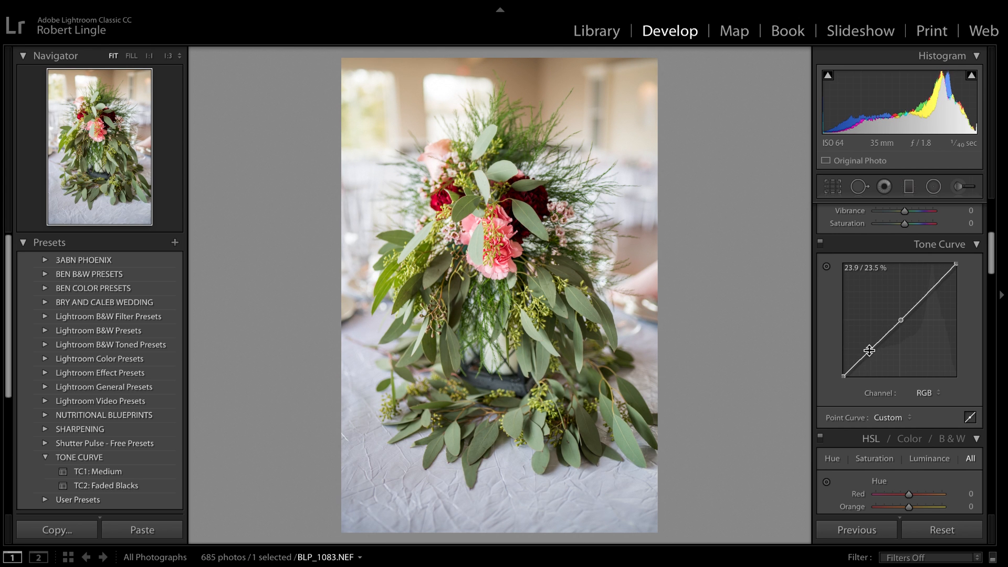
{"action": "left_click", "coordinate": [928, 293]}
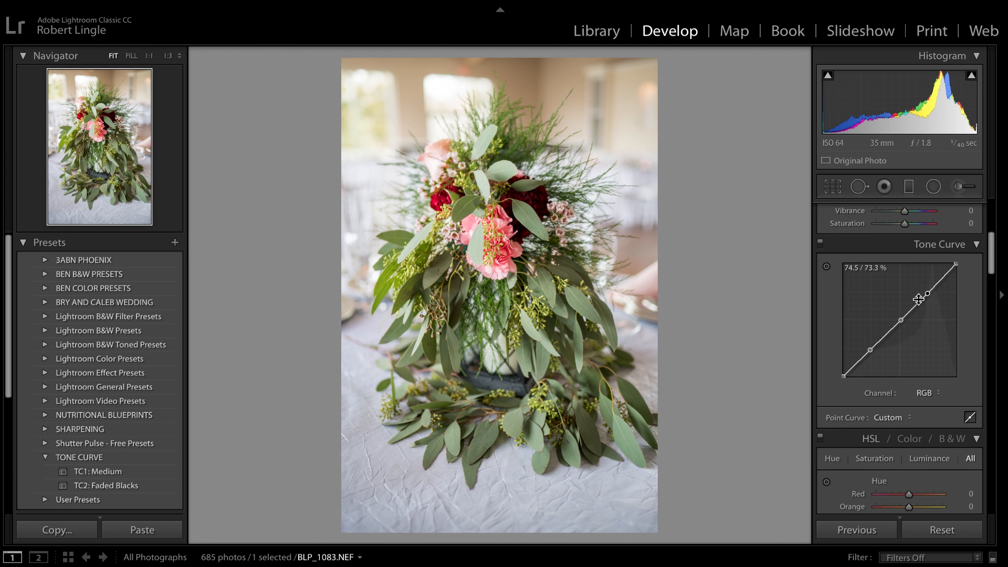
Raise the tone curve's black point to slightly above 11.8% output to fade the blacks, checking the dark red flower up close.
{"action": "left_click", "coordinate": [843, 376]}
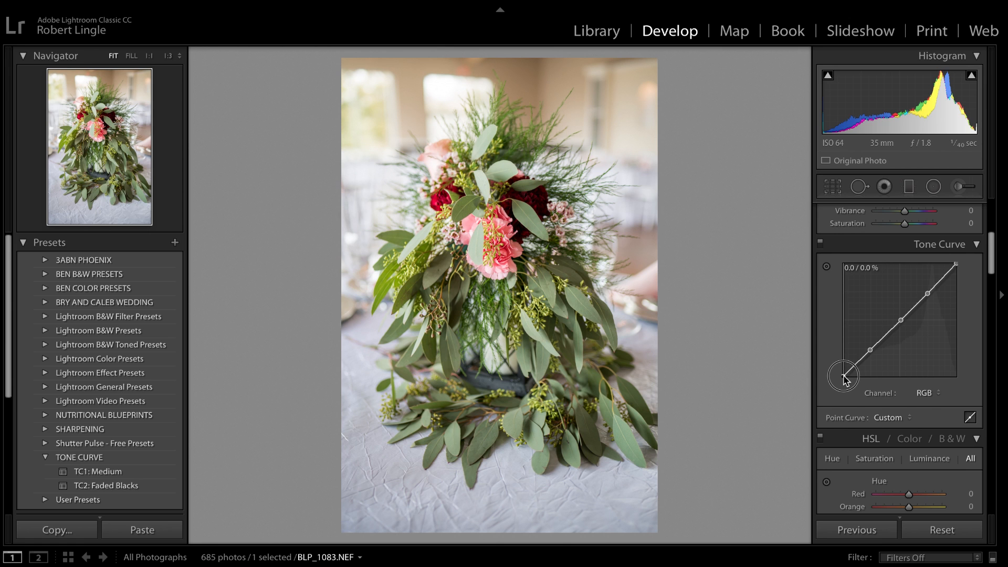
{"action": "left_click_drag", "start_coordinate": [843, 378], "coordinate": [840, 365]}
{"action": "left_click", "coordinate": [514, 176]}
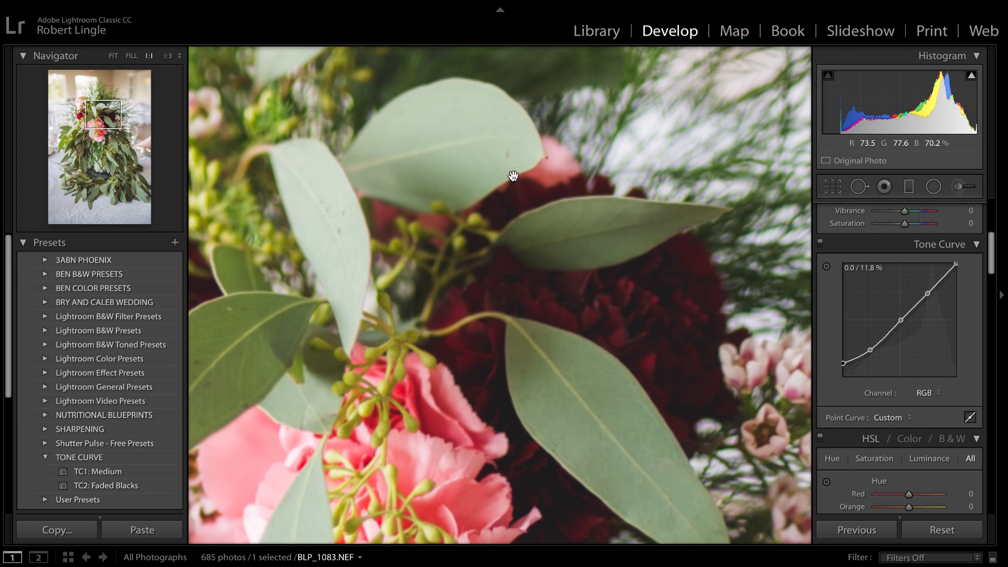
{"action": "left_click_drag", "start_coordinate": [679, 383], "coordinate": [603, 349]}
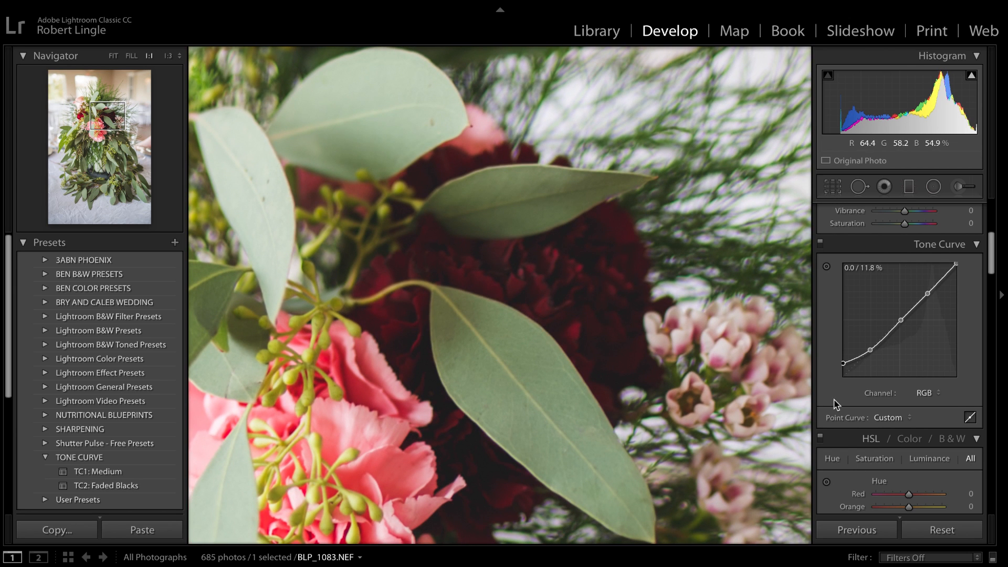
{"action": "mouse_move", "coordinate": [843, 363]}
{"action": "left_mouse_down"}
{"action": "mouse_move", "coordinate": [844, 381]}
{"action": "mouse_move", "coordinate": [839, 368]}
{"action": "left_mouse_up"}
{"action": "left_click", "coordinate": [113, 56]}
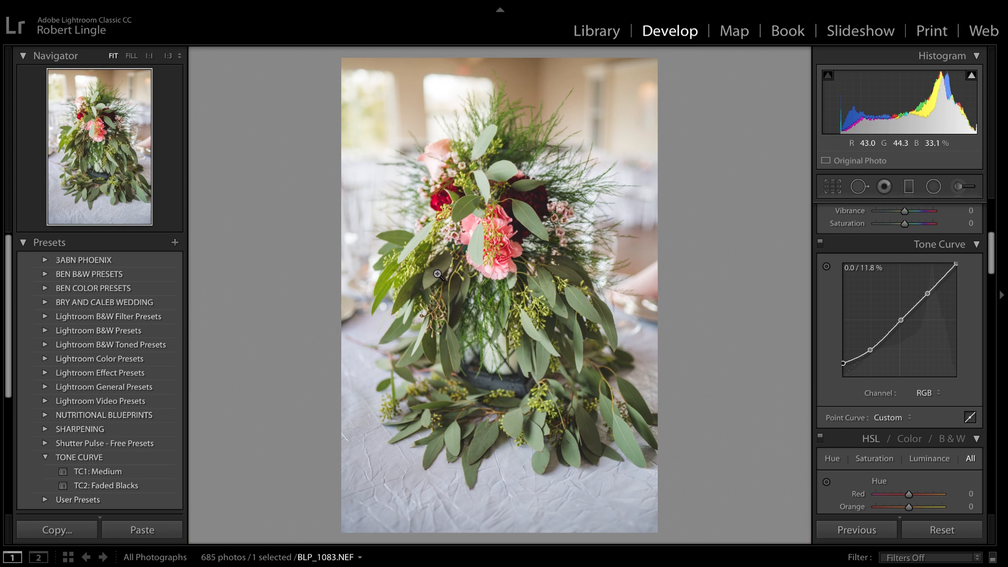
{"action": "left_click_drag", "start_coordinate": [846, 367], "coordinate": [843, 366]}
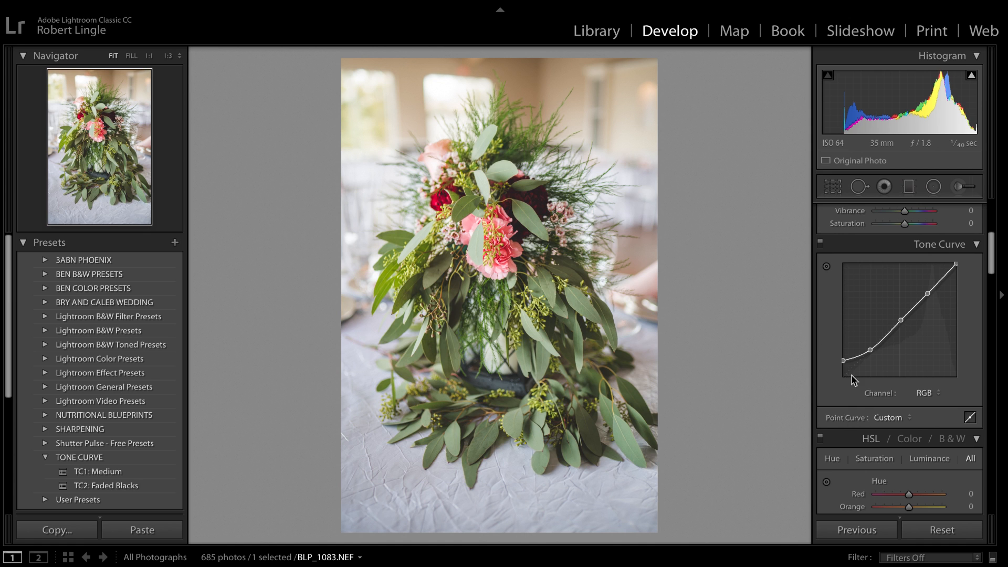
Warm the white balance by setting the temperature to 6,507.
{"action": "scroll", "coordinate": [852, 375], "scroll_direction": "up", "scroll_amount": 5}
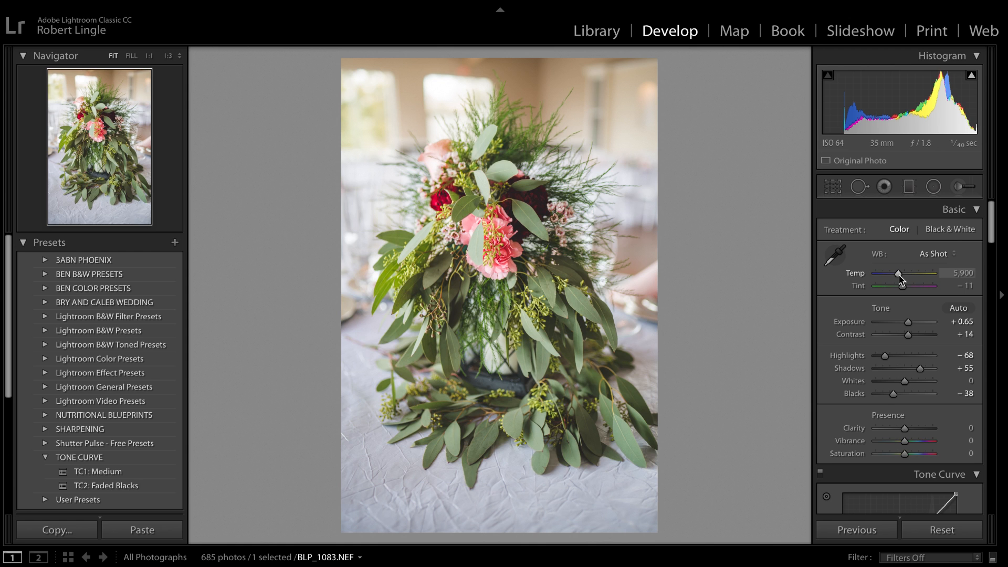
{"action": "left_click_drag", "start_coordinate": [898, 274], "coordinate": [902, 275]}
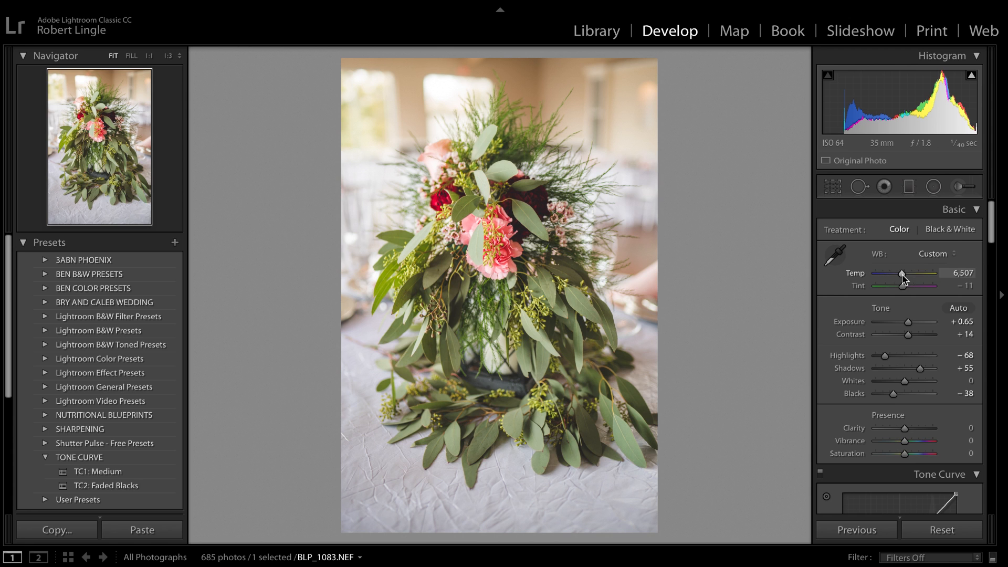
Set the HSL hue of the greens to +22 and inspect the leaves and flowers up close.
{"action": "scroll", "coordinate": [913, 362], "scroll_direction": "down", "scroll_amount": 10}
{"action": "scroll", "coordinate": [920, 361], "scroll_direction": "down", "scroll_amount": 1}
{"action": "scroll", "coordinate": [919, 362], "scroll_direction": "up", "scroll_amount": 1}
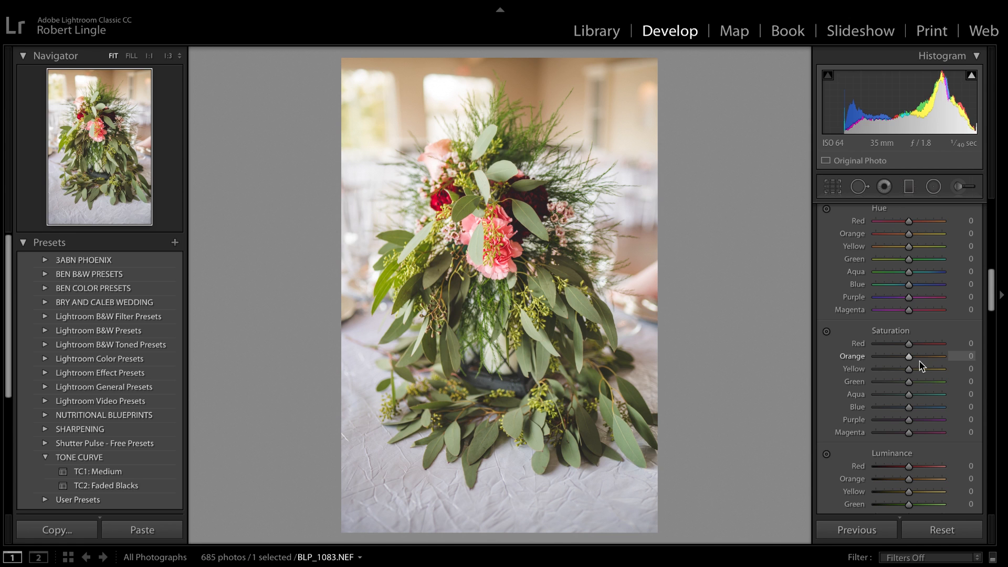
{"action": "scroll", "coordinate": [916, 299], "scroll_direction": "up", "scroll_amount": 3}
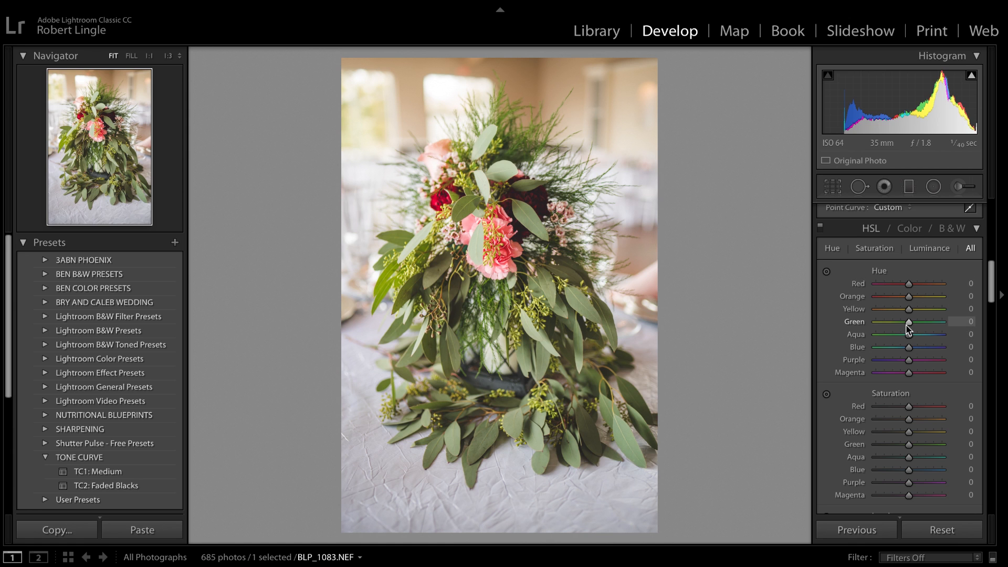
{"action": "left_click_drag", "start_coordinate": [909, 323], "coordinate": [920, 325]}
{"action": "left_click", "coordinate": [582, 317]}
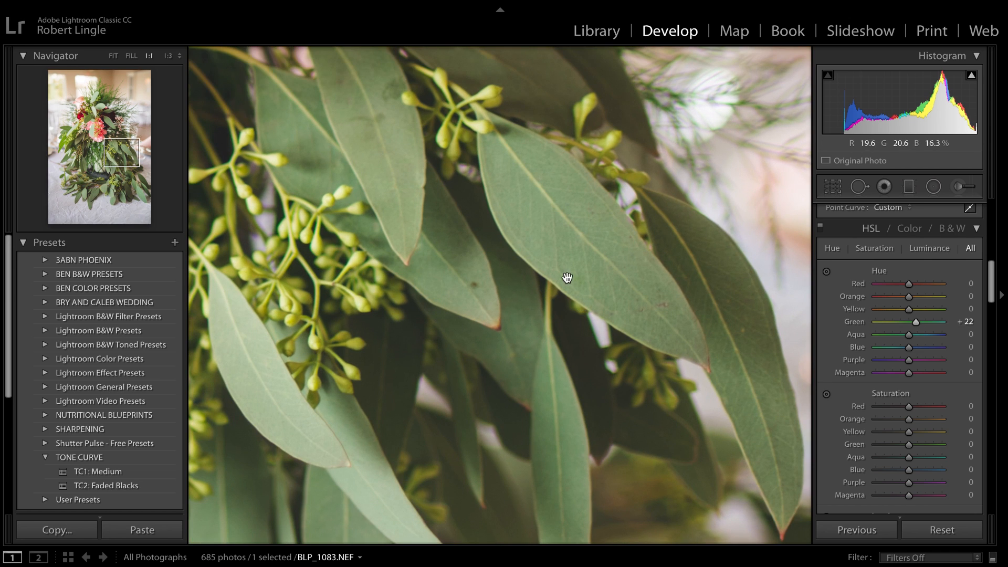
{"action": "left_click_drag", "start_coordinate": [576, 293], "coordinate": [638, 353]}
{"action": "left_click_drag", "start_coordinate": [560, 274], "coordinate": [845, 540]}
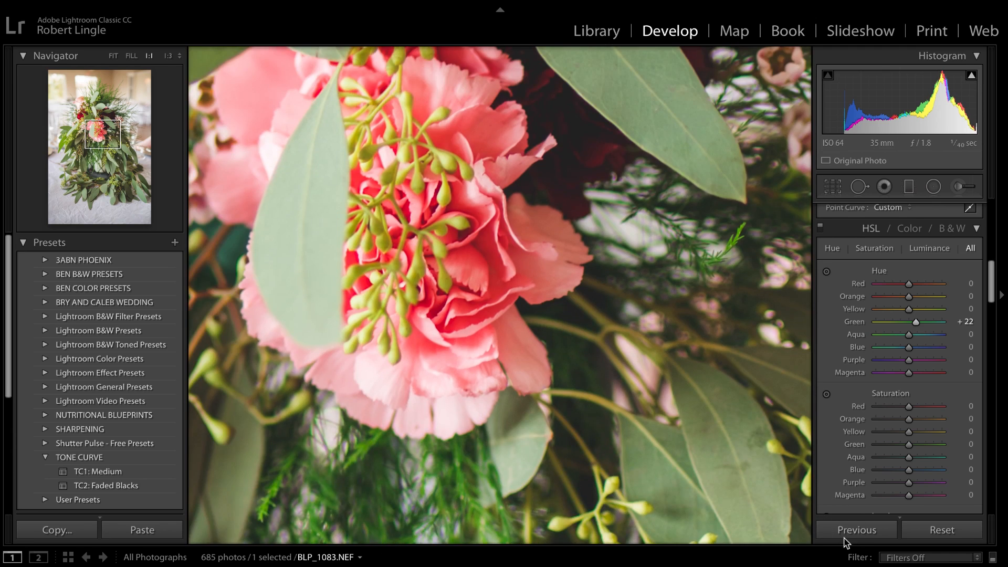
{"action": "left_click_drag", "start_coordinate": [585, 320], "coordinate": [691, 441]}
{"action": "left_click", "coordinate": [623, 385]}
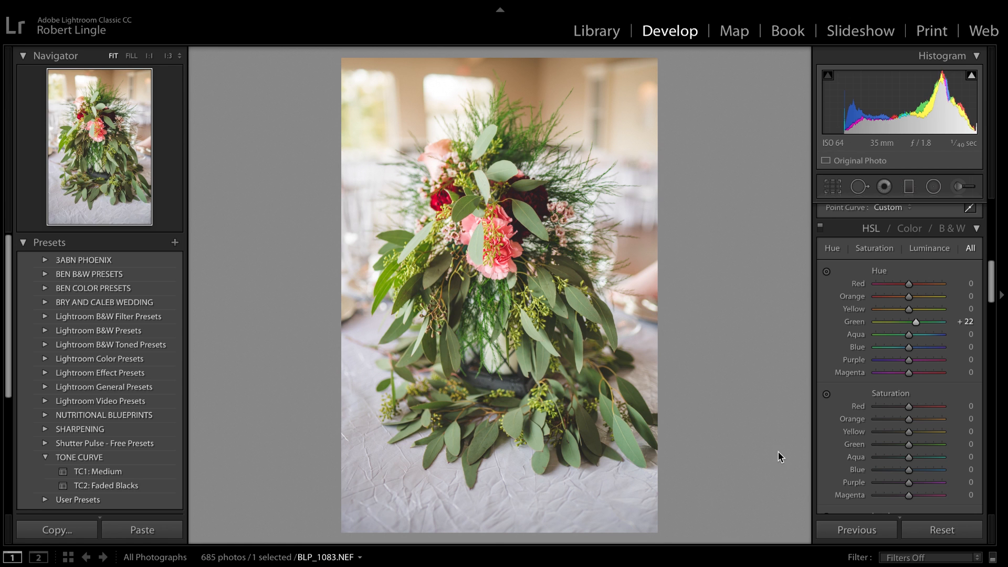
Set the sharpening Radius to 1.5, Detail to 57 and Masking to 58, and inspect the flowers up close.
{"action": "scroll", "coordinate": [849, 460], "scroll_direction": "down", "scroll_amount": 5}
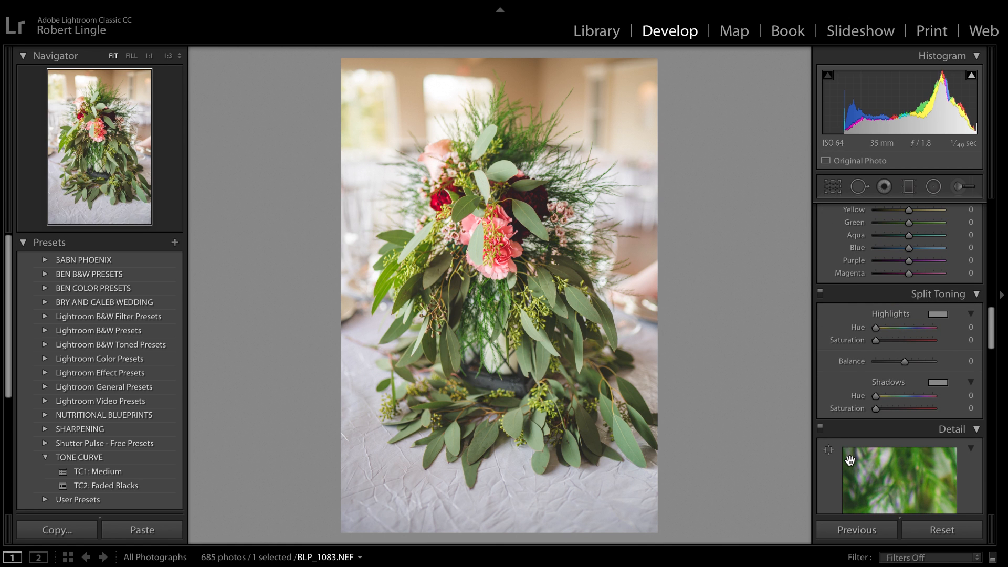
{"action": "scroll", "coordinate": [849, 461], "scroll_direction": "down", "scroll_amount": 6}
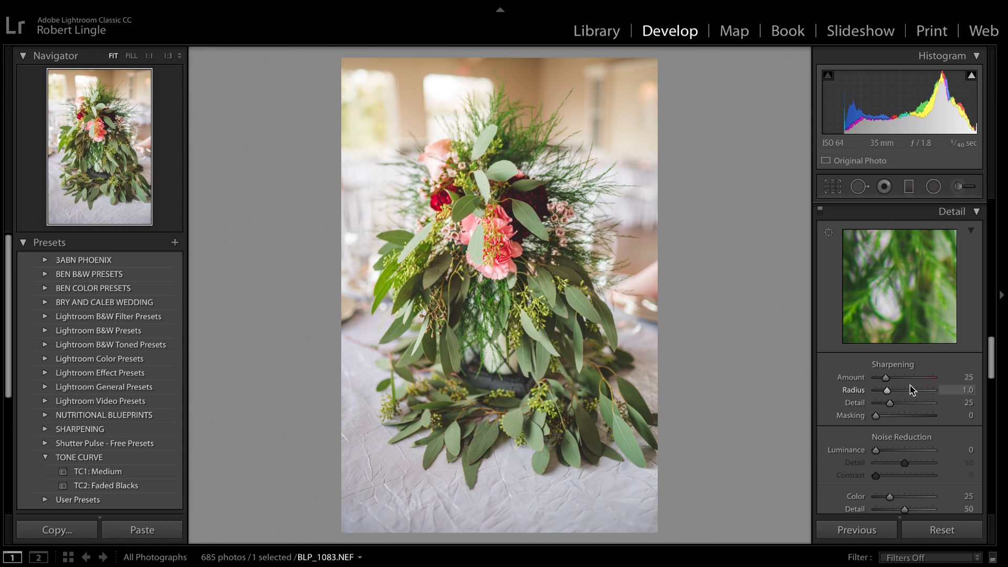
{"action": "key", "text": "alt"}
{"action": "left_click_drag", "start_coordinate": [906, 391], "coordinate": [910, 417]}
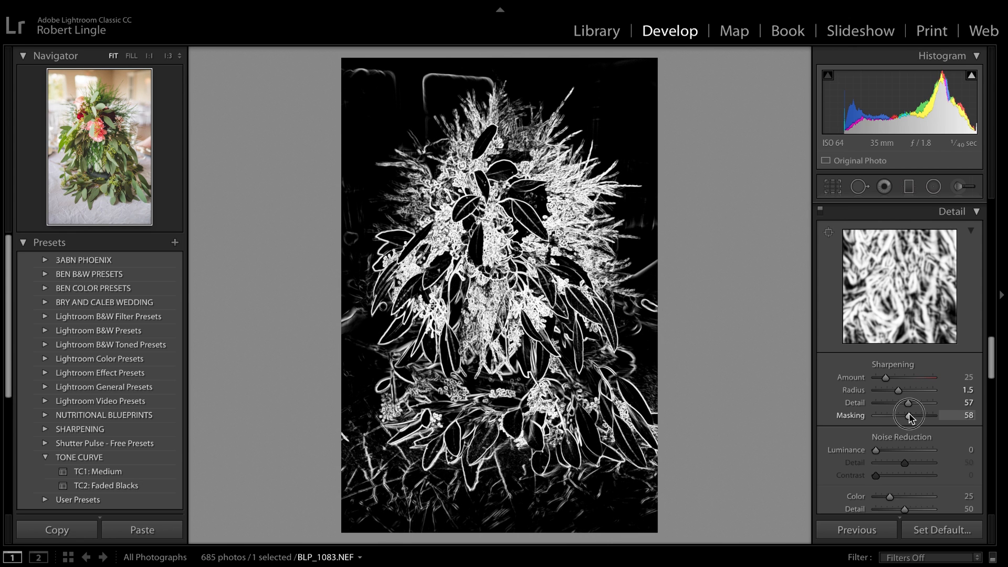
{"action": "left_click_drag", "start_coordinate": [910, 417], "coordinate": [910, 414]}
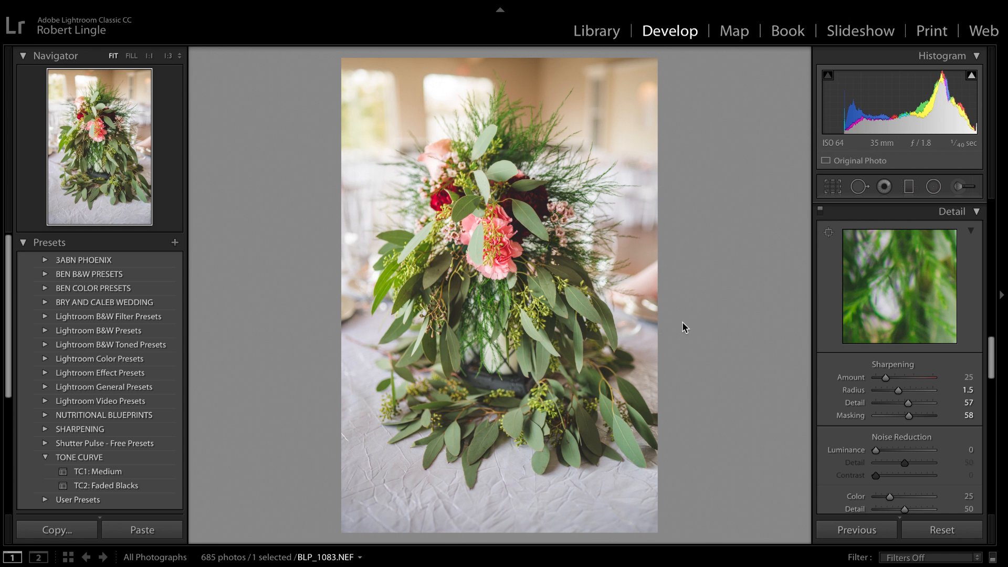
{"action": "left_click", "coordinate": [511, 200]}
{"action": "left_click_drag", "start_coordinate": [484, 225], "coordinate": [519, 204]}
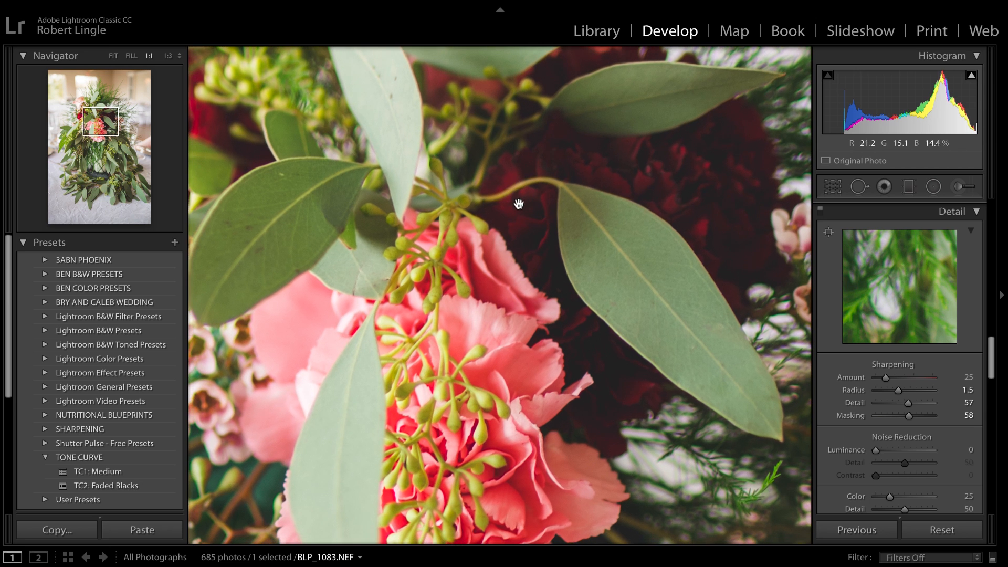
{"action": "left_click", "coordinate": [477, 389]}
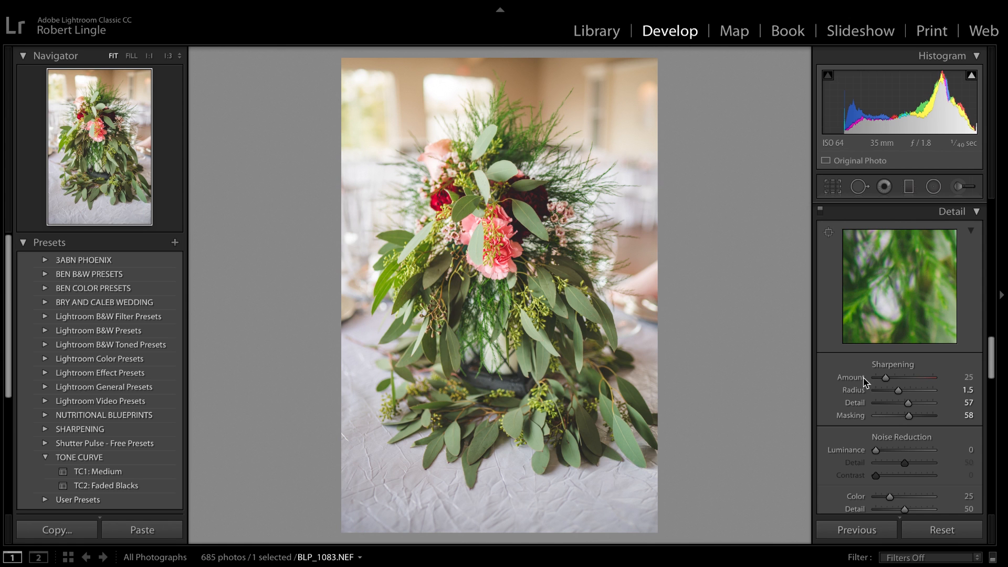
Straighten the photo with a Transform Rotate value of +1.3 and enable Constrain Crop to remove the white edges.
{"action": "scroll", "coordinate": [858, 458], "scroll_direction": "down", "scroll_amount": 3}
{"action": "scroll", "coordinate": [860, 461], "scroll_direction": "down", "scroll_amount": 6}
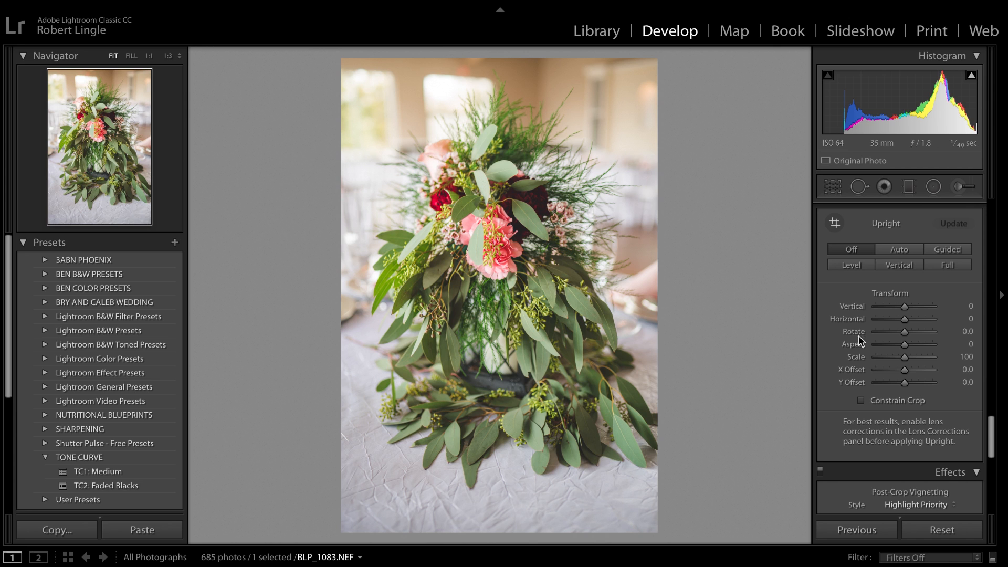
{"action": "left_click", "coordinate": [862, 401]}
{"action": "left_click", "coordinate": [862, 401]}
{"action": "left_click_drag", "start_coordinate": [904, 332], "coordinate": [911, 332]}
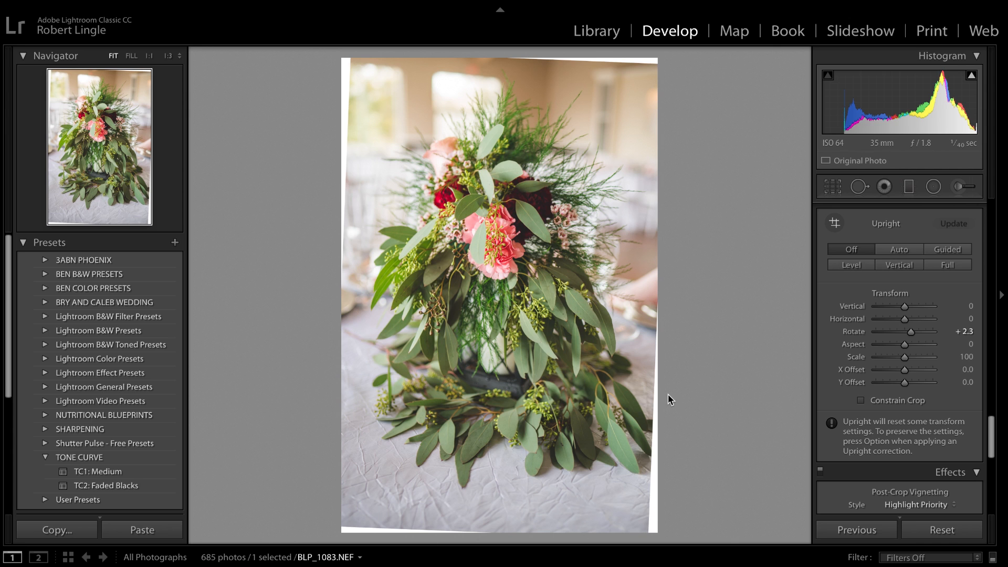
{"action": "left_click", "coordinate": [862, 401]}
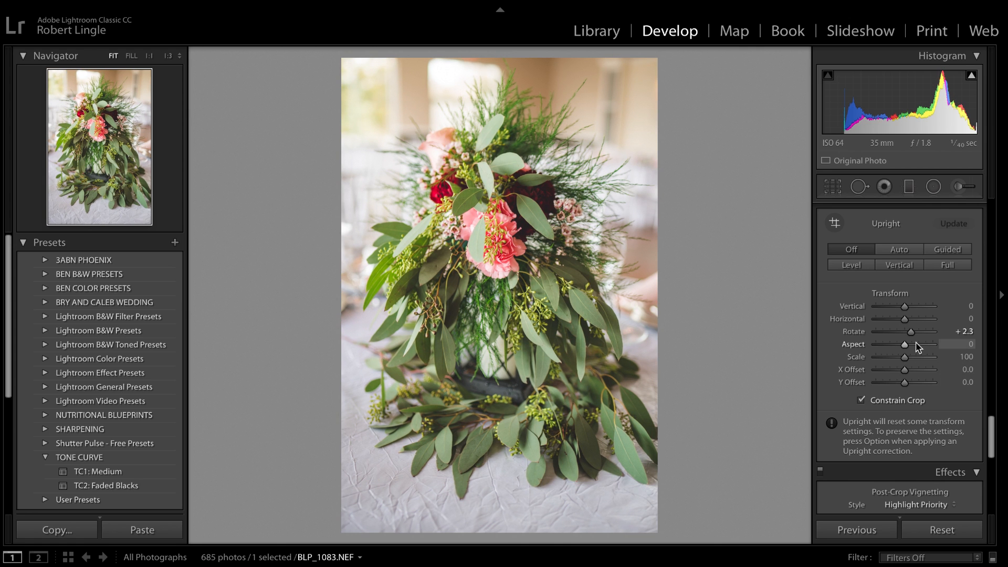
{"action": "left_click_drag", "start_coordinate": [912, 332], "coordinate": [912, 335]}
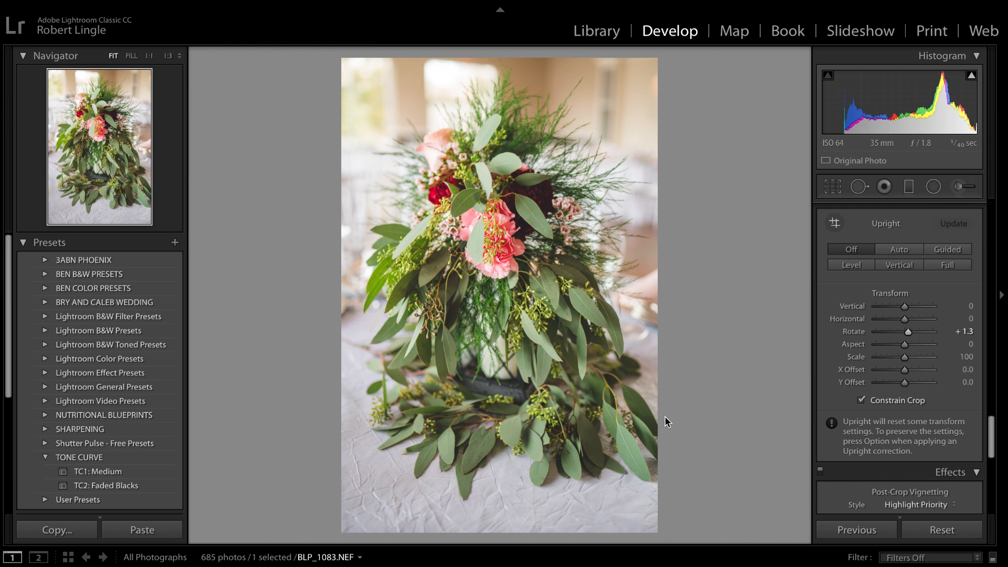
Examine the background, the fine greenery and the pink flowers up close at 1:1 to check the edited photo.
{"action": "scroll", "coordinate": [899, 441], "scroll_direction": "down", "scroll_amount": 10}
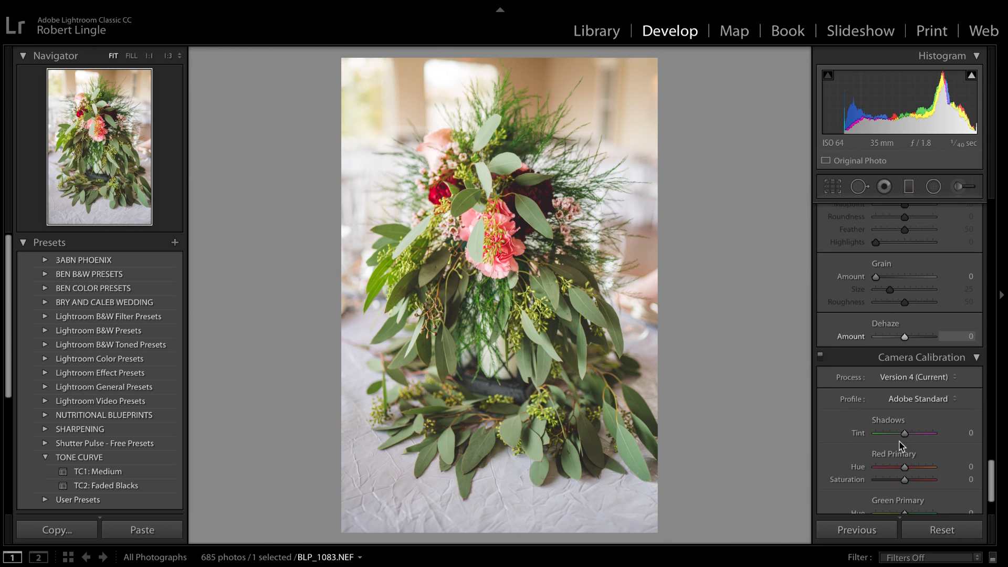
{"action": "left_click", "coordinate": [432, 85]}
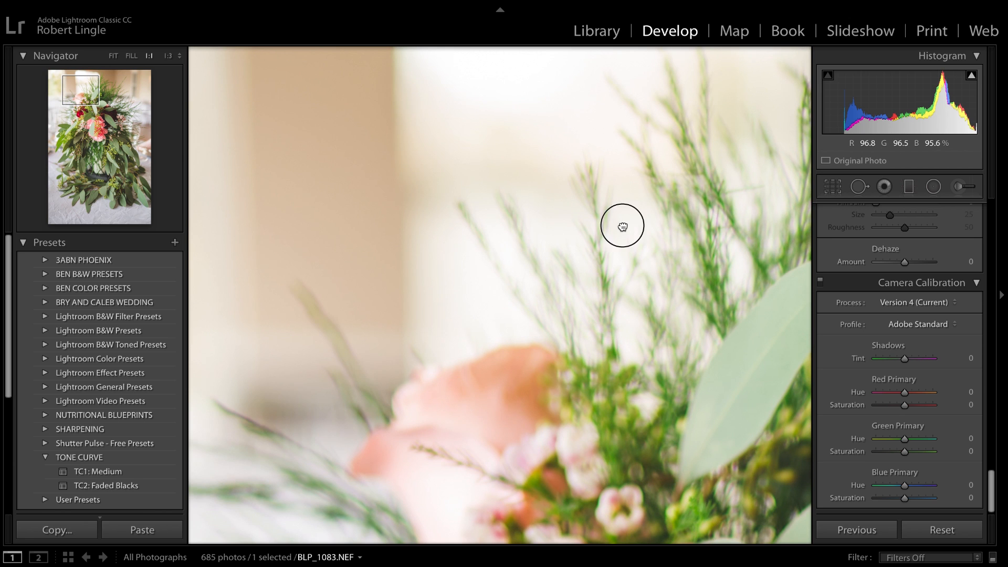
{"action": "left_click_drag", "start_coordinate": [623, 224], "coordinate": [367, 209]}
{"action": "left_click_drag", "start_coordinate": [450, 229], "coordinate": [384, 252]}
{"action": "left_click_drag", "start_coordinate": [539, 245], "coordinate": [366, 208]}
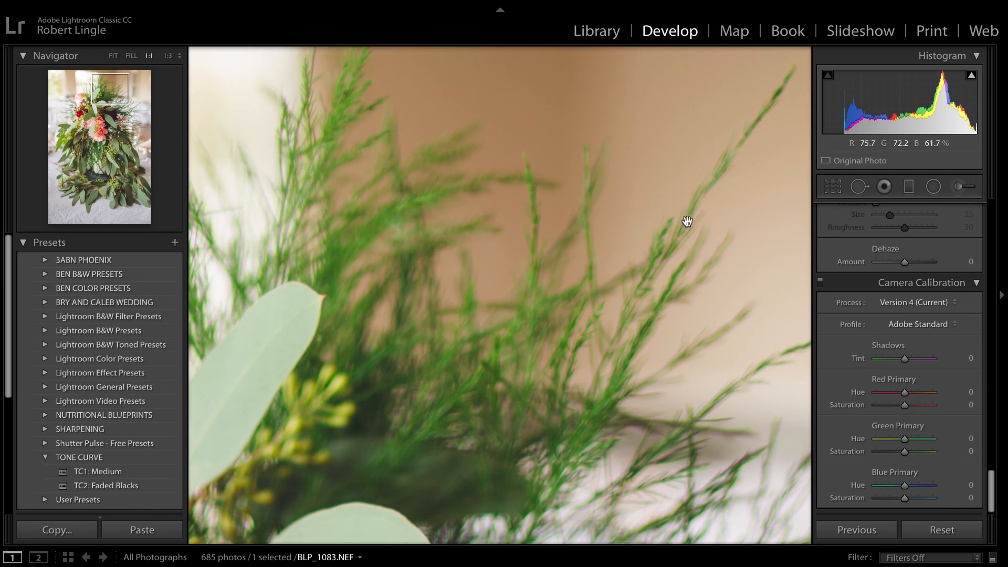
{"action": "left_click", "coordinate": [646, 309]}
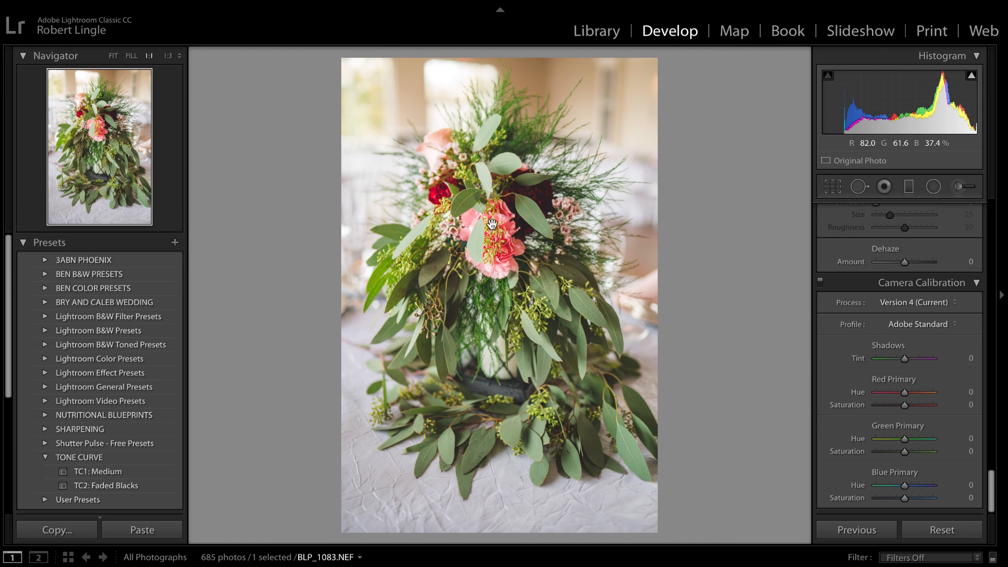
{"action": "left_click", "coordinate": [496, 227]}
{"action": "left_click_drag", "start_coordinate": [560, 301], "coordinate": [545, 288]}
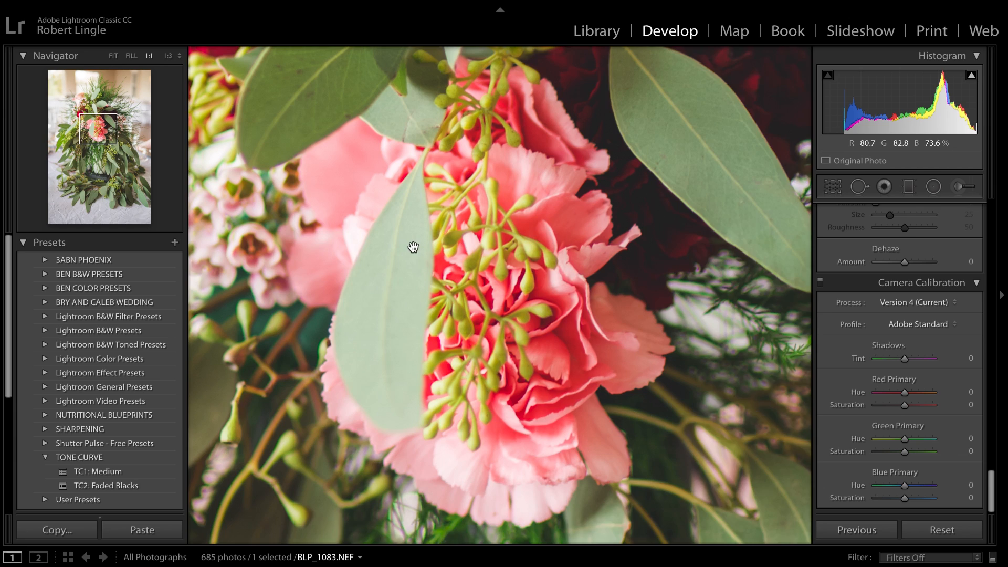
{"action": "scroll", "coordinate": [411, 247], "scroll_direction": "left", "scroll_amount": 5}
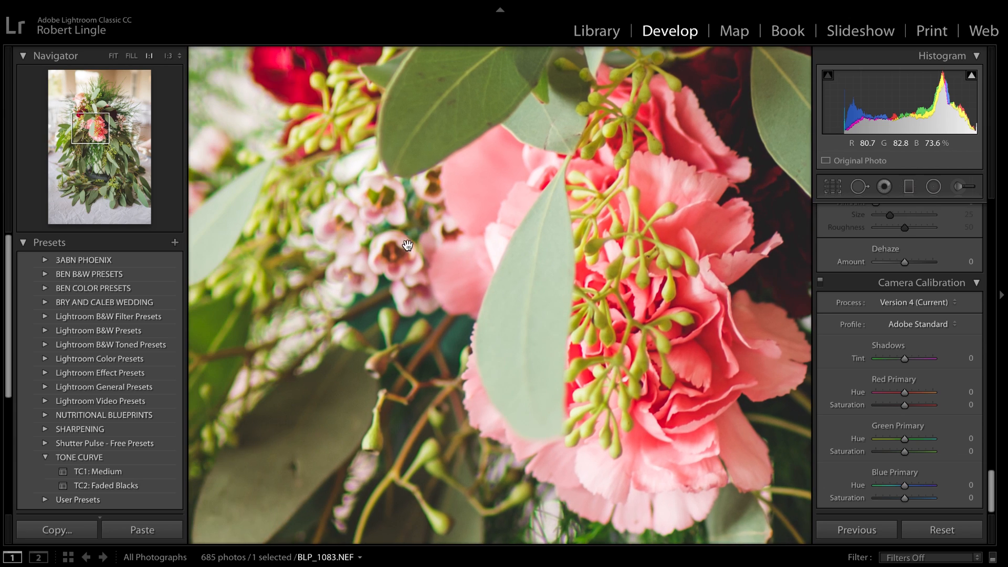
{"action": "left_click", "coordinate": [386, 223]}
{"action": "left_click", "coordinate": [387, 222]}
{"action": "left_click", "coordinate": [387, 223]}
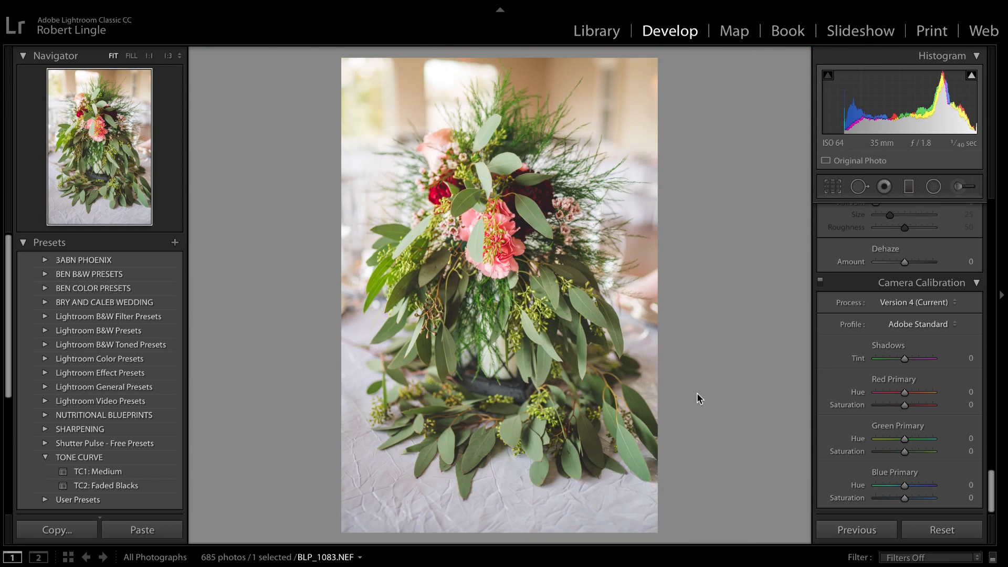
Set the photo's Contrast to +15 in the basic tone adjustments.
{"action": "scroll", "coordinate": [850, 379], "scroll_direction": "up", "scroll_amount": 6}
{"action": "scroll", "coordinate": [850, 379], "scroll_direction": "up", "scroll_amount": 8}
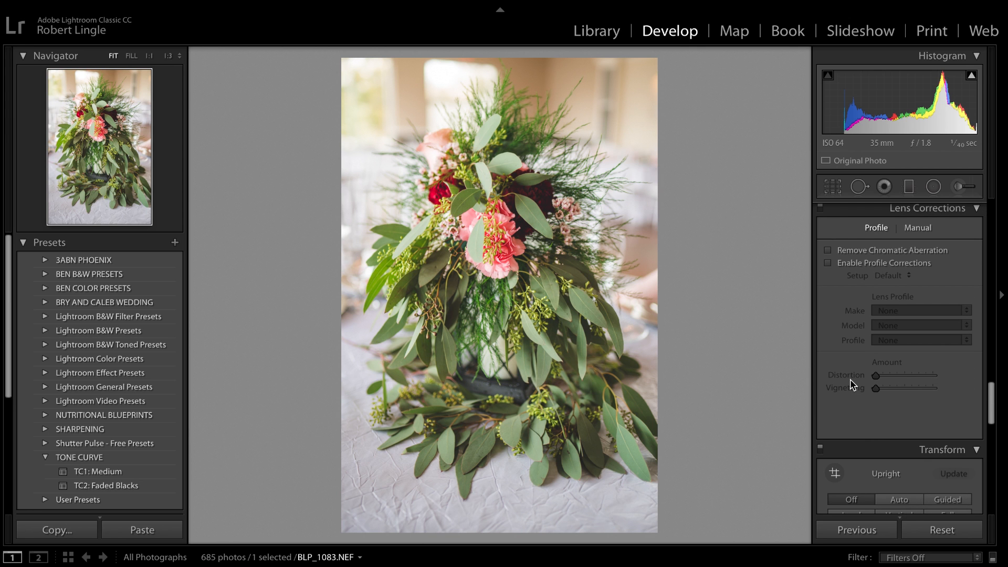
{"action": "scroll", "coordinate": [874, 353], "scroll_direction": "up", "scroll_amount": 8}
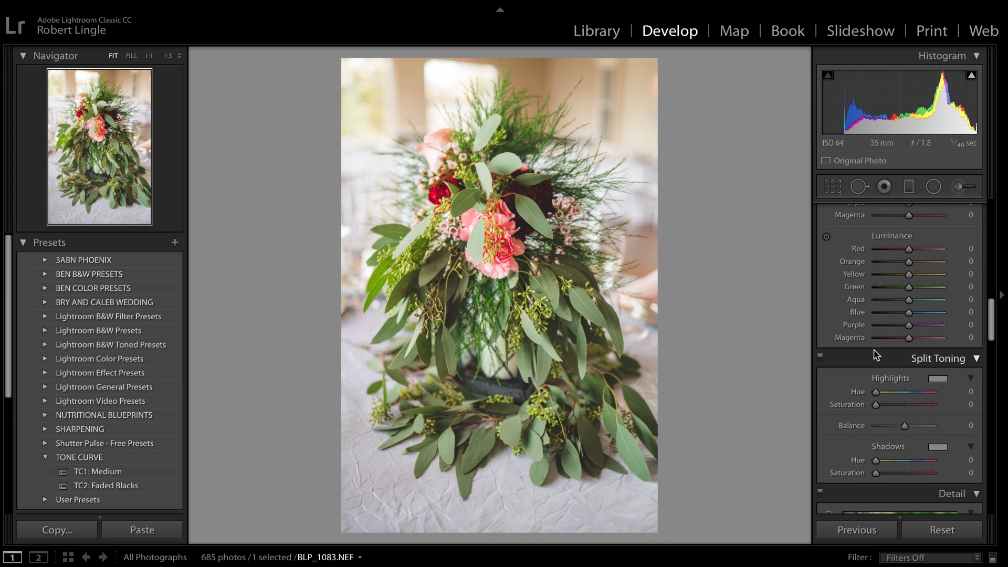
{"action": "scroll", "coordinate": [874, 353], "scroll_direction": "up", "scroll_amount": 8}
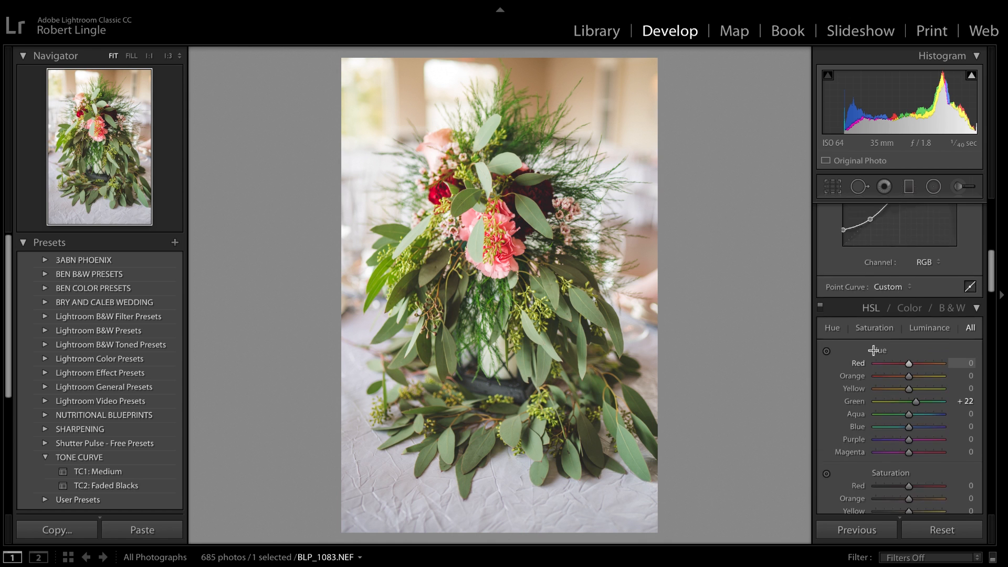
{"action": "scroll", "coordinate": [874, 351], "scroll_direction": "up", "scroll_amount": 8}
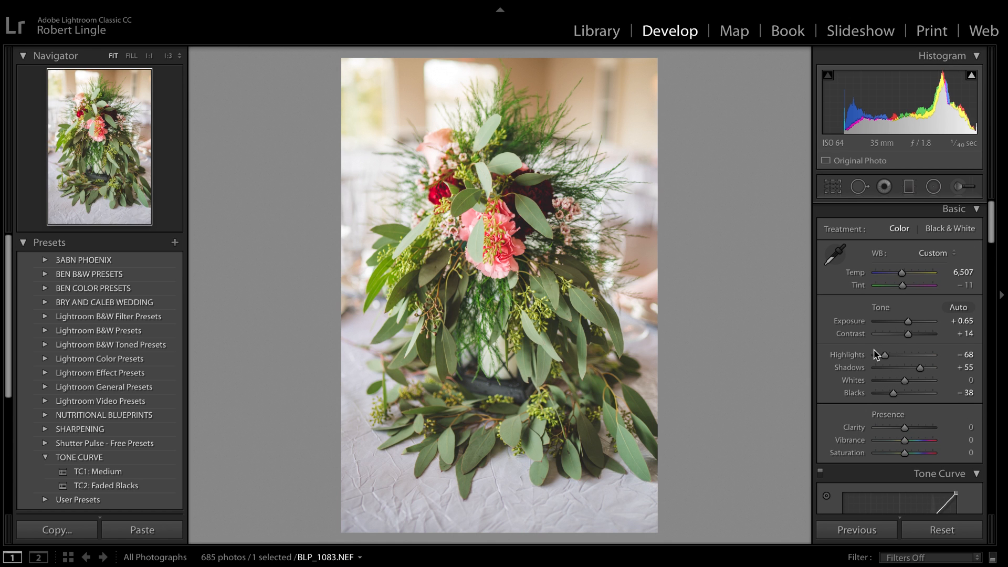
{"action": "left_click_drag", "start_coordinate": [908, 334], "coordinate": [909, 338]}
Save all the current develop settings as a new preset named VIDEO PRESET in the couple's wedding preset folder.
{"action": "left_click", "coordinate": [46, 457]}
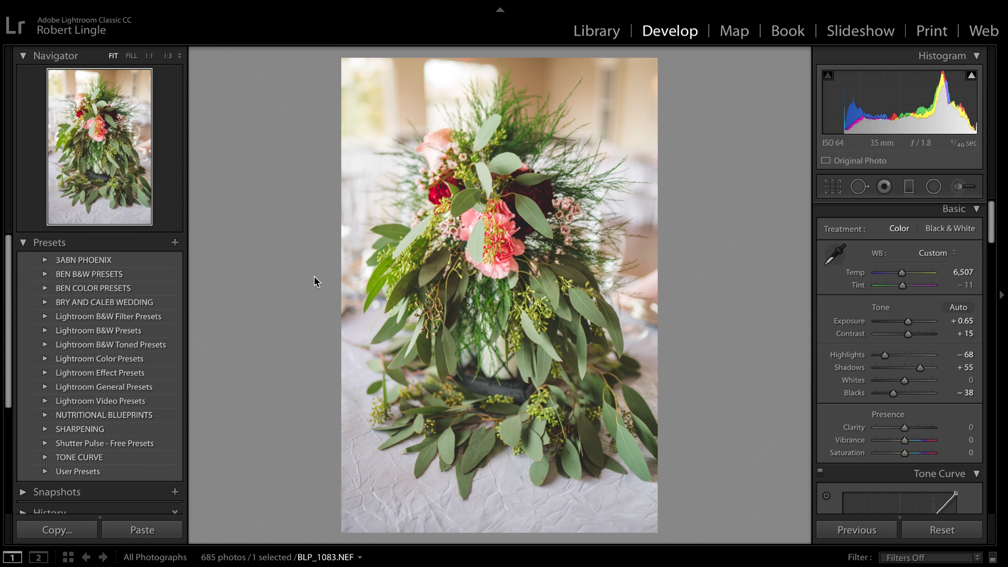
{"action": "left_click", "coordinate": [175, 244]}
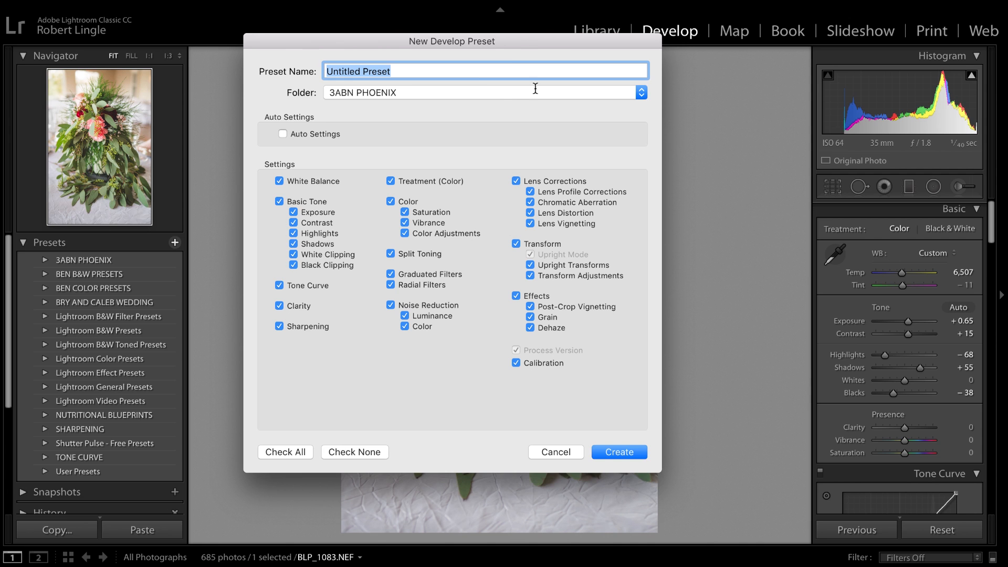
{"action": "left_click", "coordinate": [503, 93]}
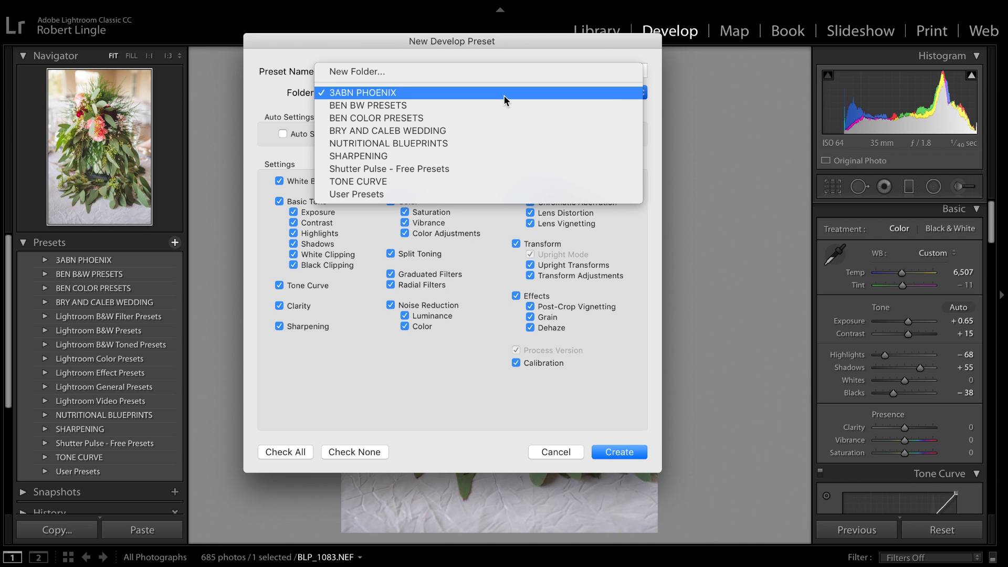
{"action": "left_click", "coordinate": [427, 131]}
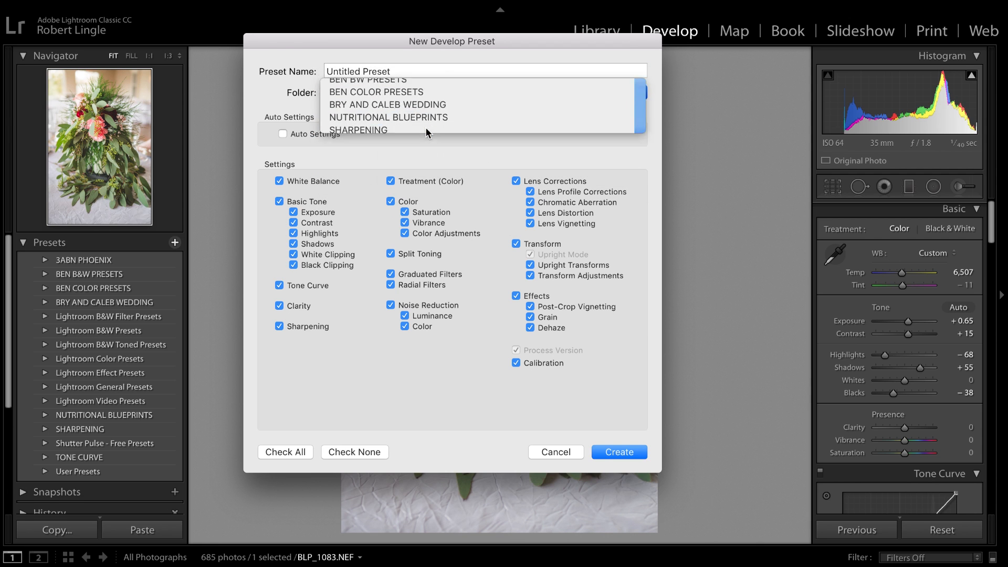
{"action": "left_click", "coordinate": [416, 75]}
{"action": "key", "text": "shift"}
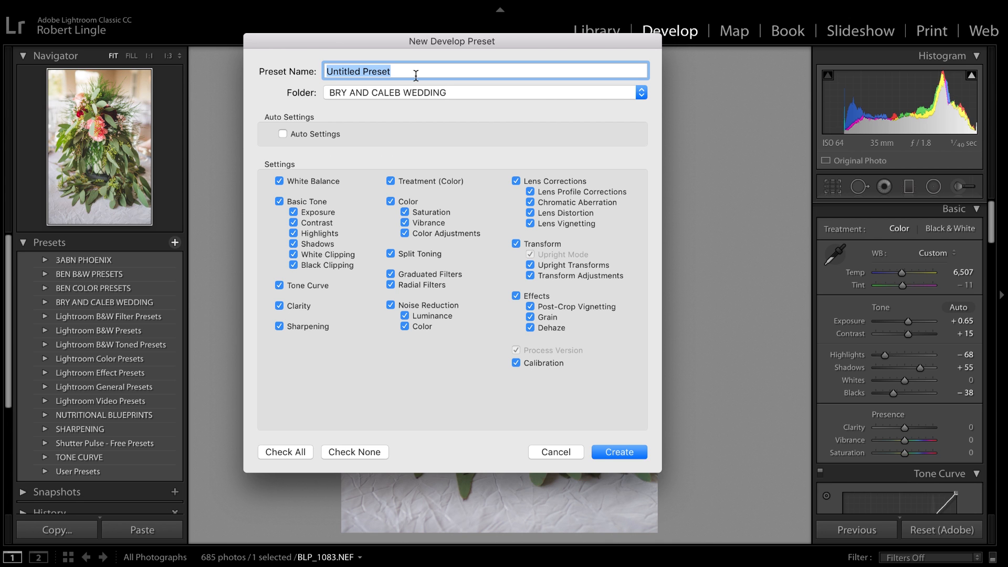
{"action": "type", "text": "VIDEO PRESET"}
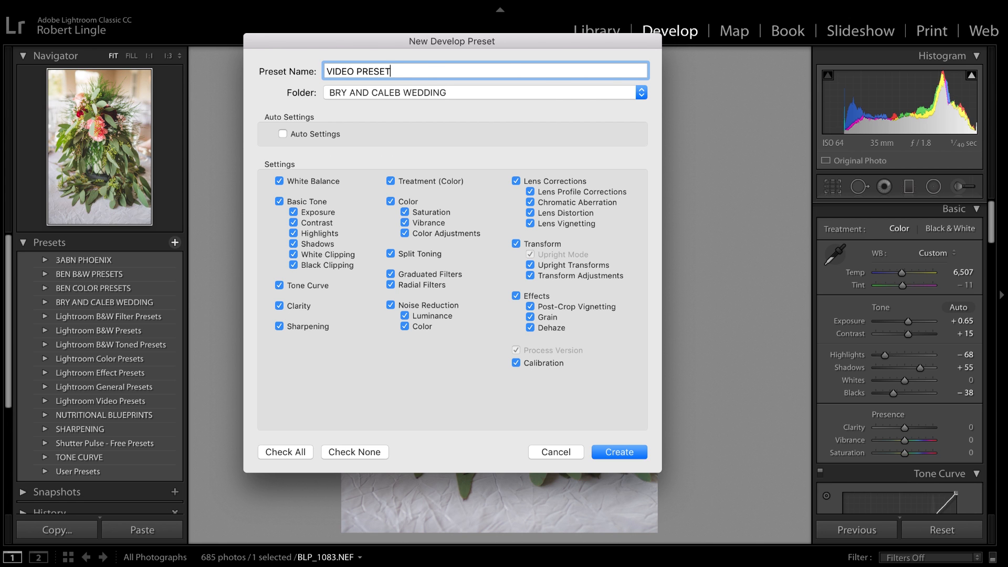
{"action": "key", "text": "Return"}
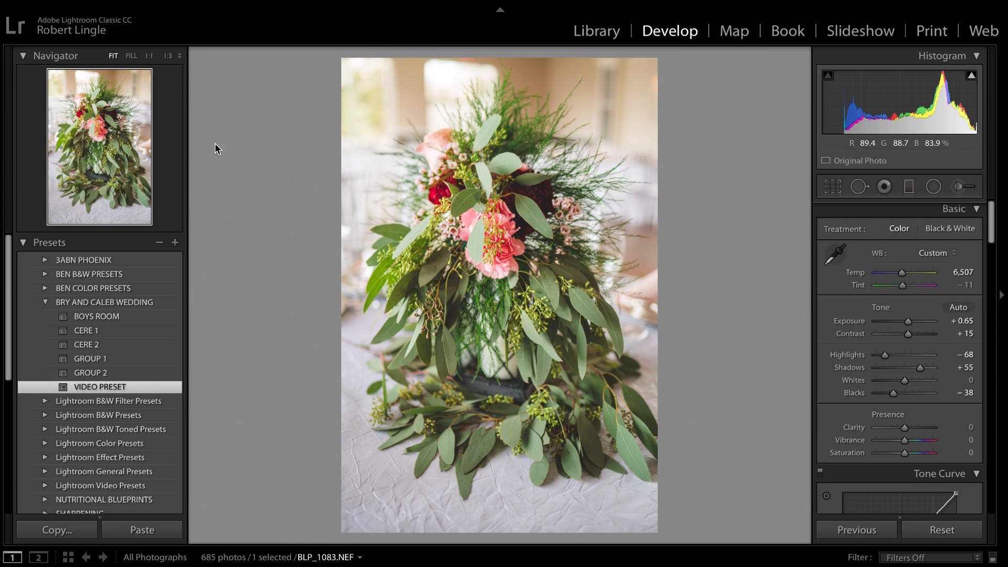
Apply VIDEO PRESET to the table photo BLP_1084.NEF and compare it with BLP_1083.NEF.
{"action": "key", "text": "Right"}
{"action": "key", "text": "Right"}
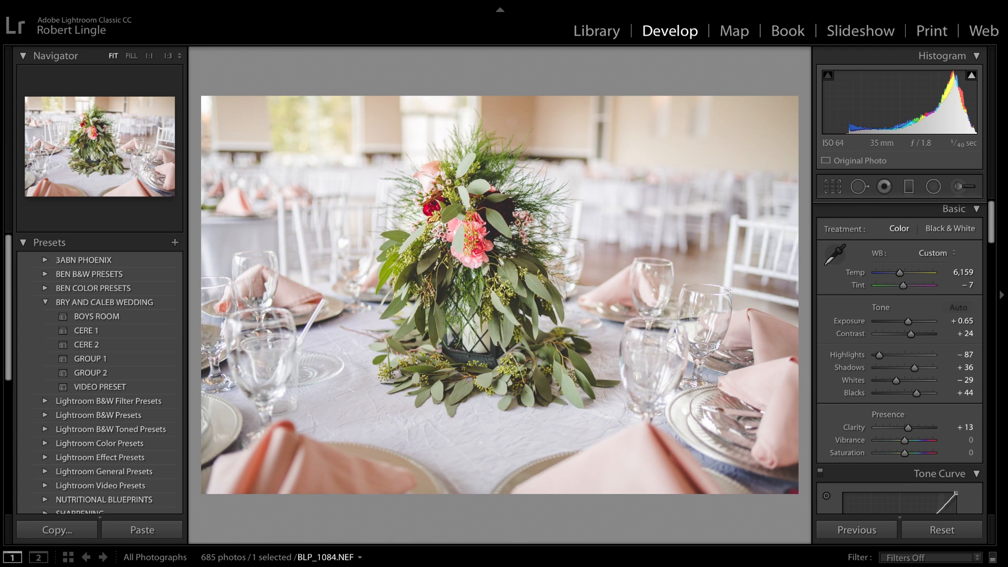
{"action": "left_click", "coordinate": [119, 386]}
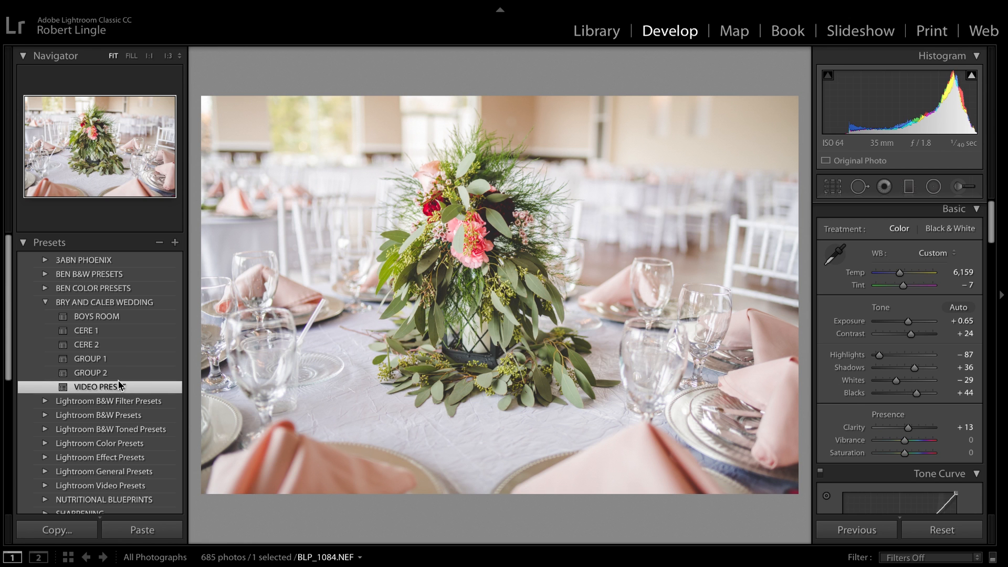
{"action": "key", "text": "Left"}
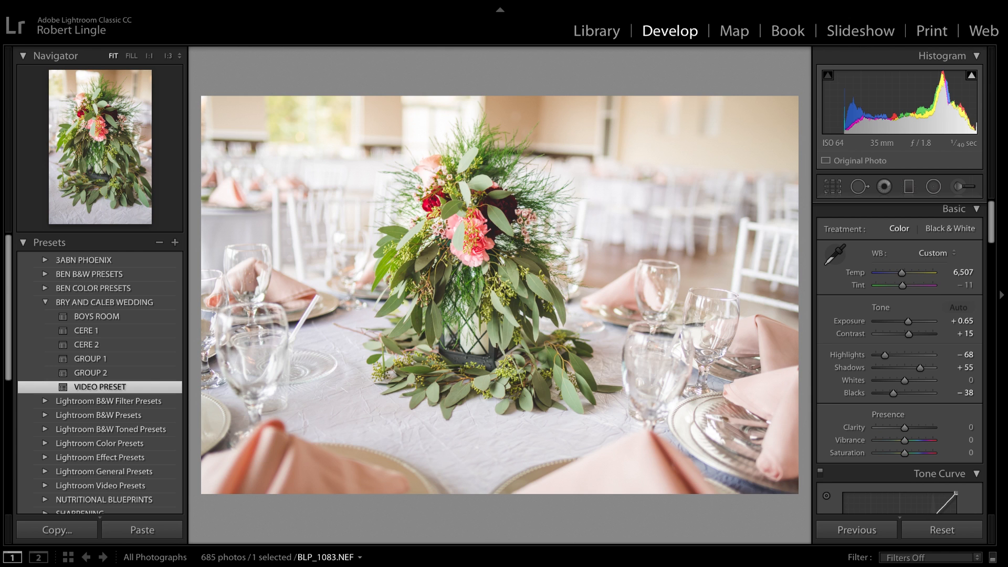
{"action": "key", "text": "Right"}
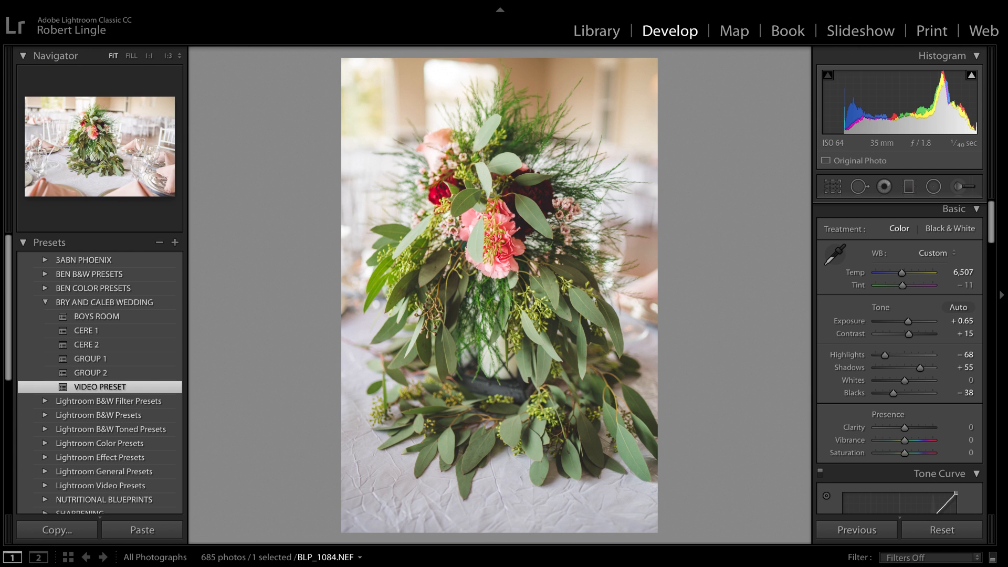